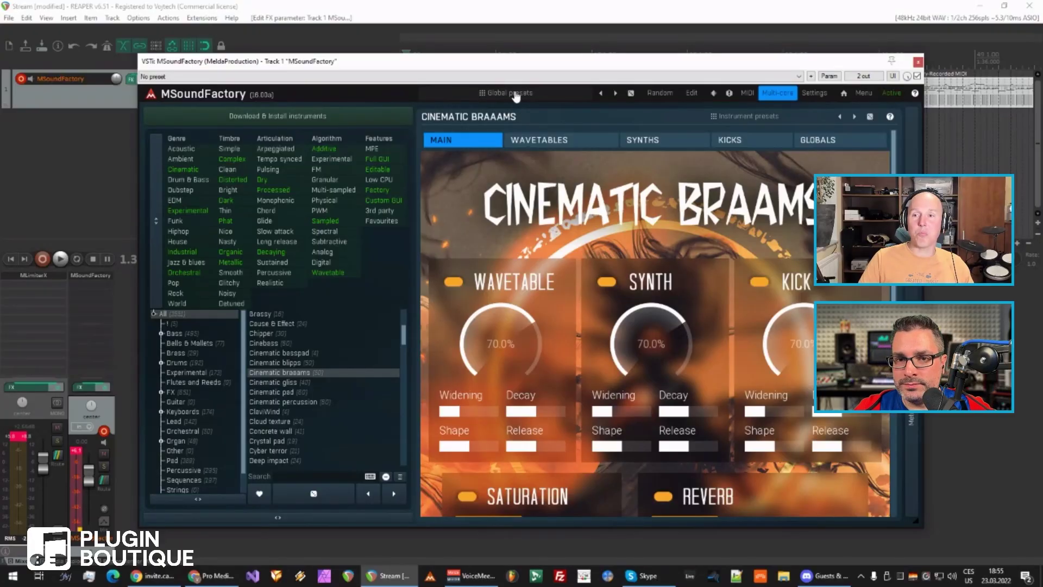
- Load the Empty global preset over Cinematic Braams and return to the instrument browser
click(691, 94)
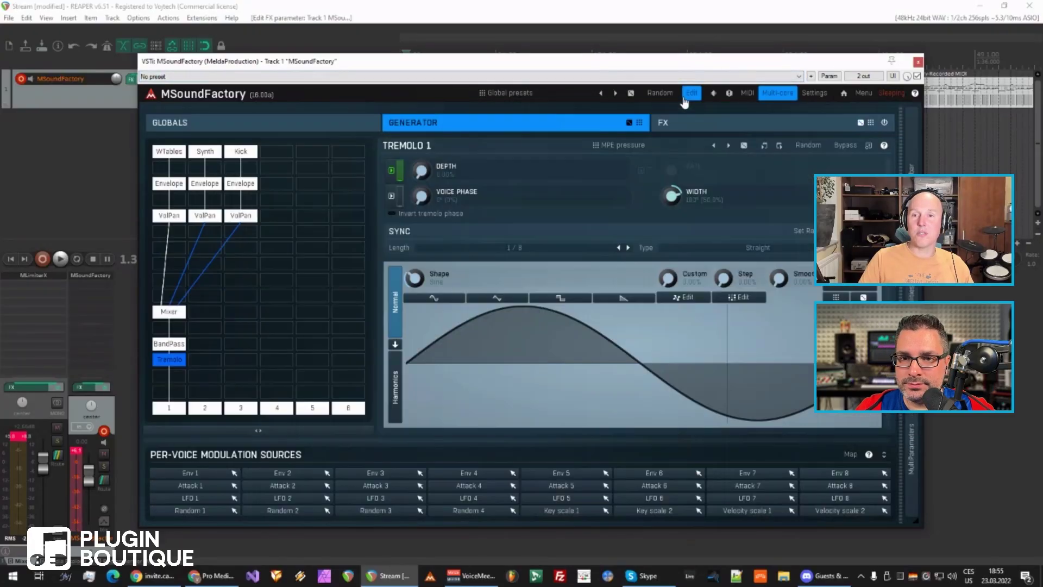
click(505, 93)
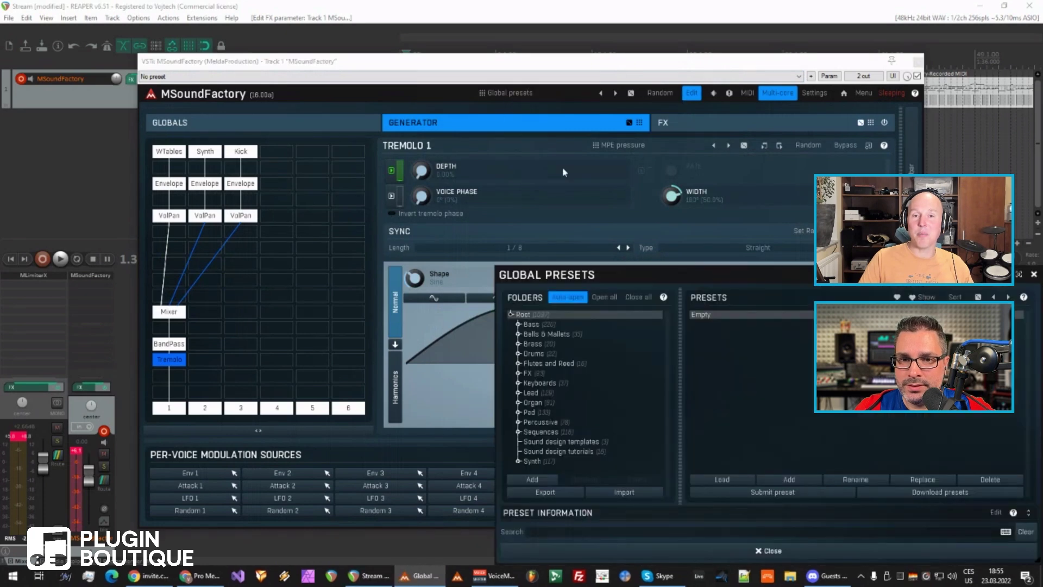
click(712, 316)
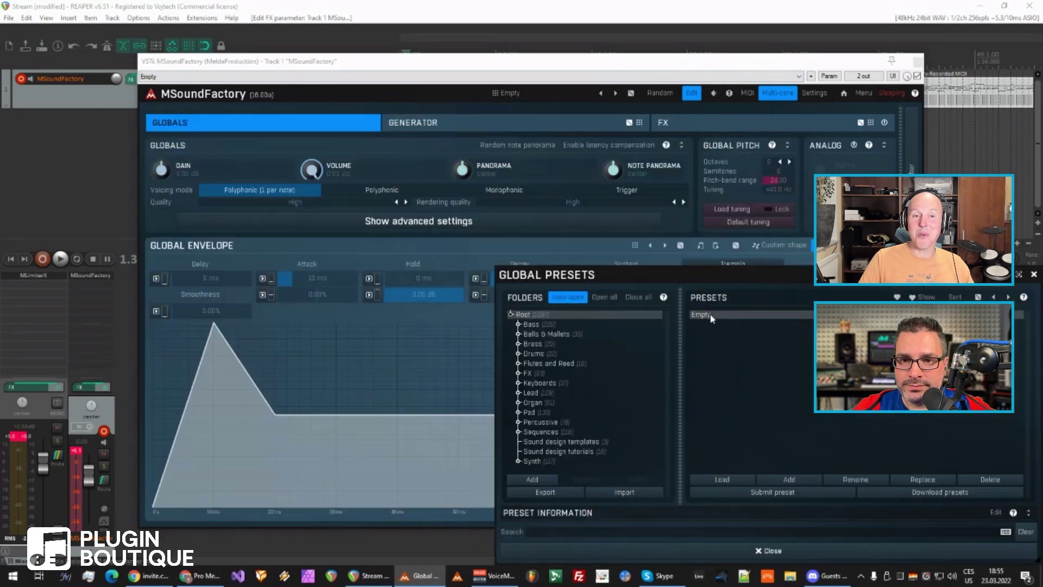
click(692, 547)
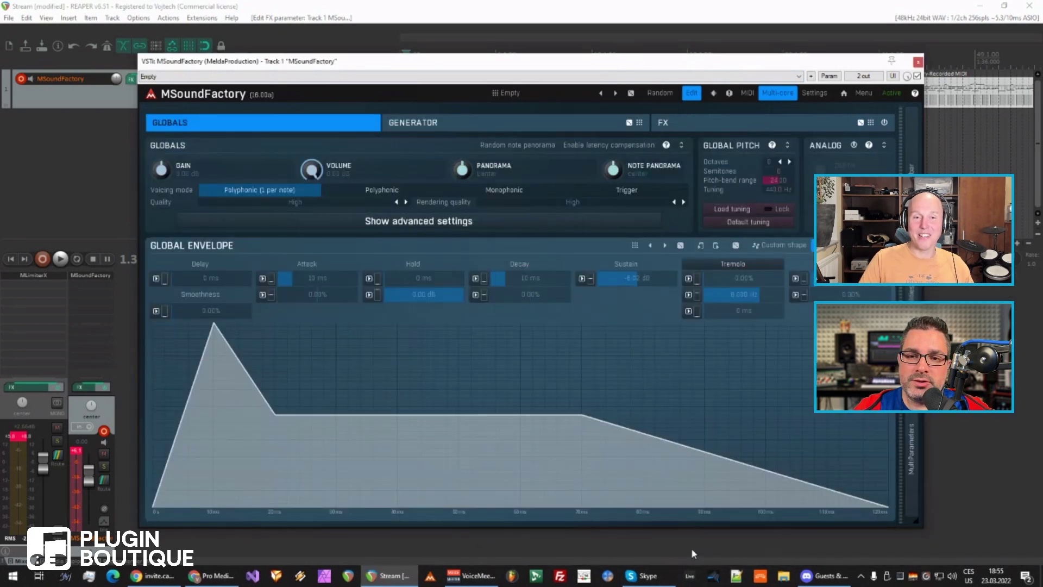
click(690, 94)
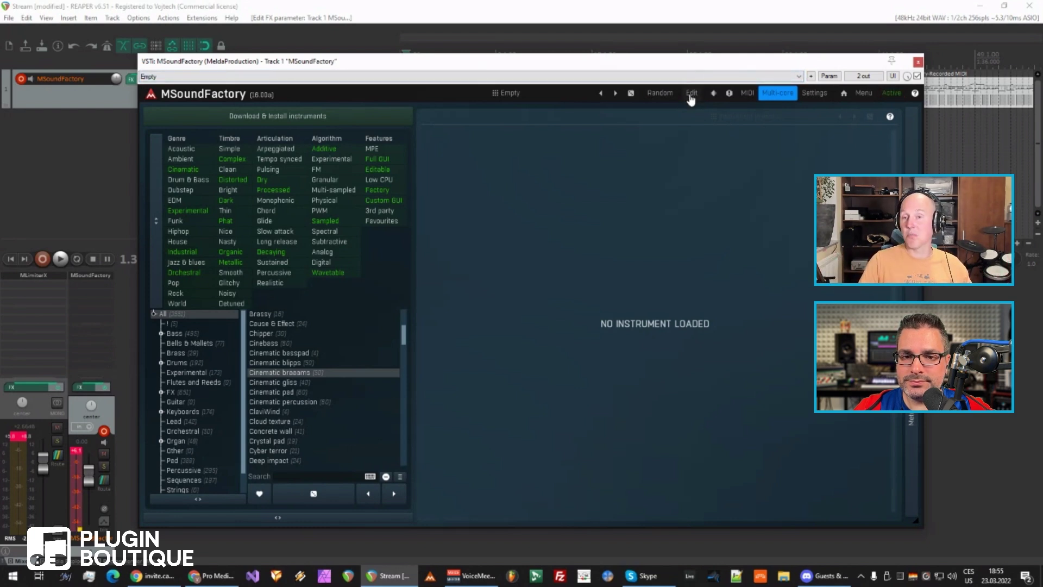
- In the editor, review the velocity, controller and harmony advanced settings, then show Generator
click(690, 94)
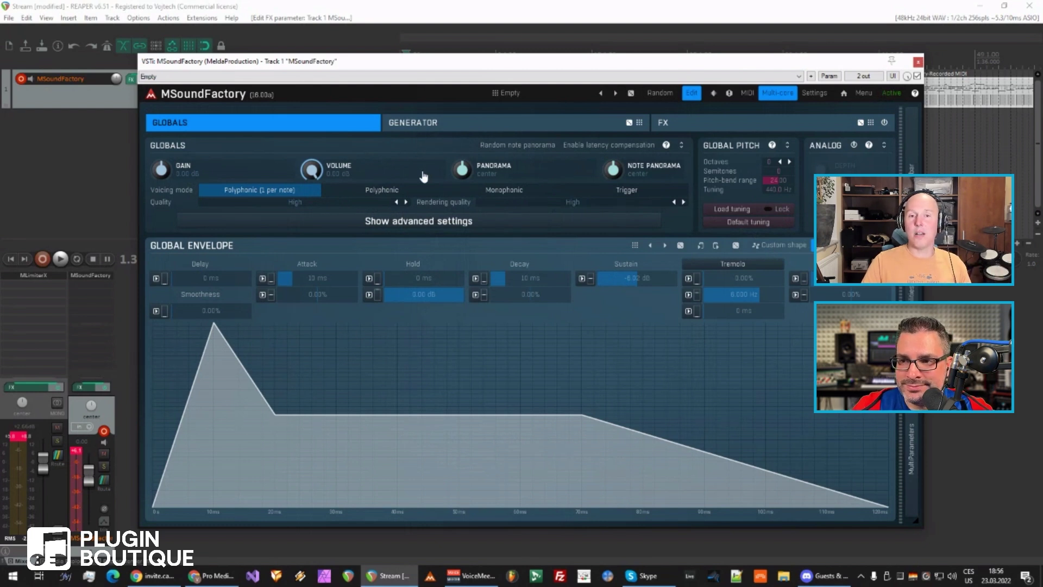
click(542, 219)
click(151, 39)
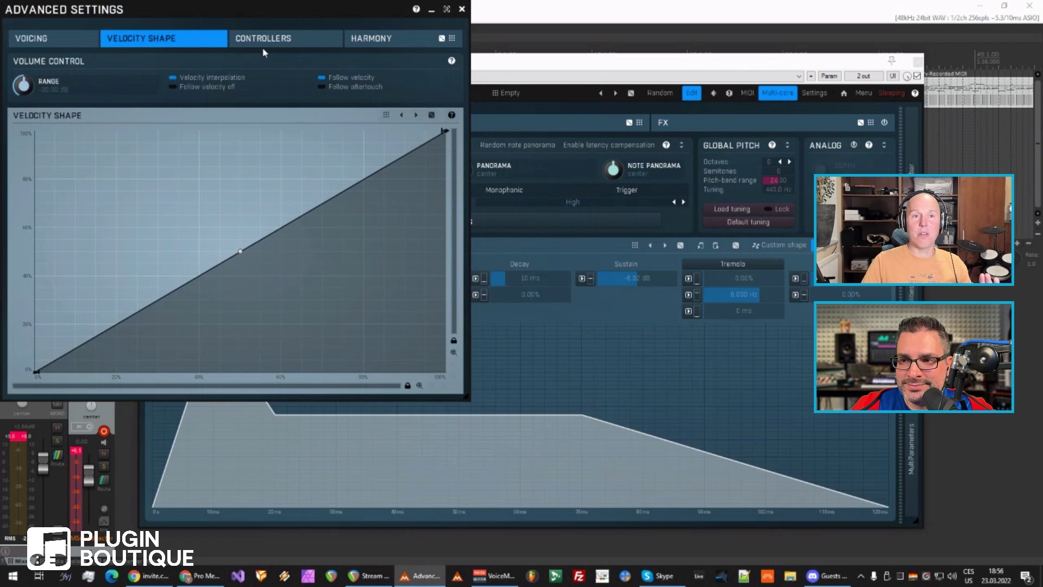
click(310, 38)
click(381, 38)
click(462, 10)
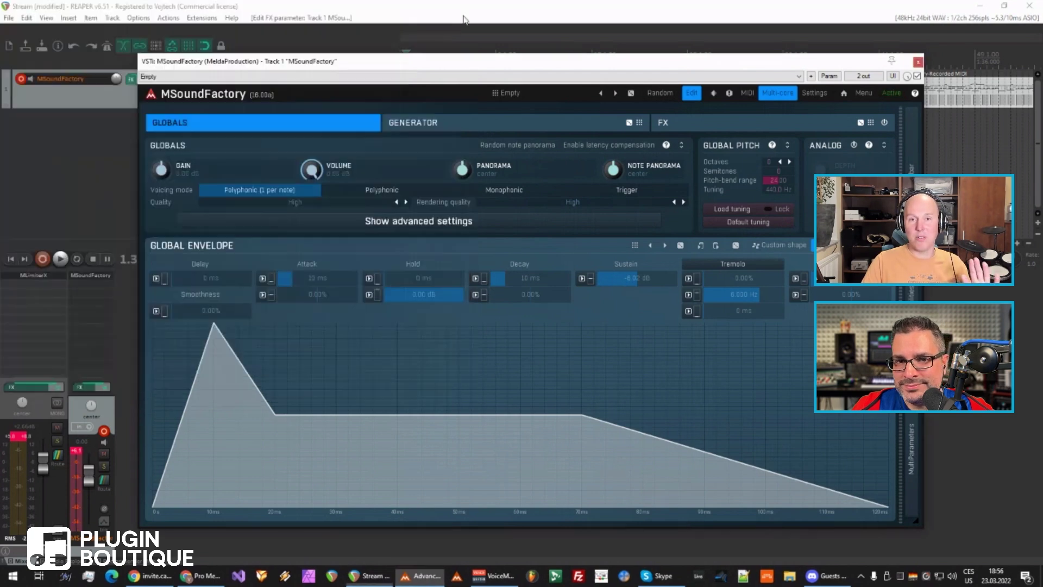
click(477, 127)
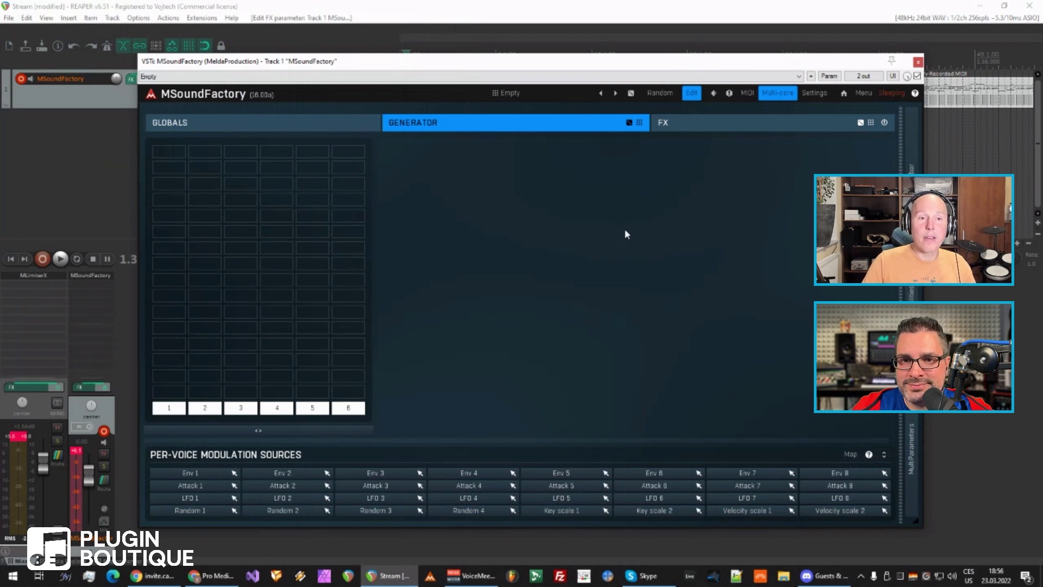
- Load Main template from Sound design templates and show its generator grid with Distortions
click(521, 96)
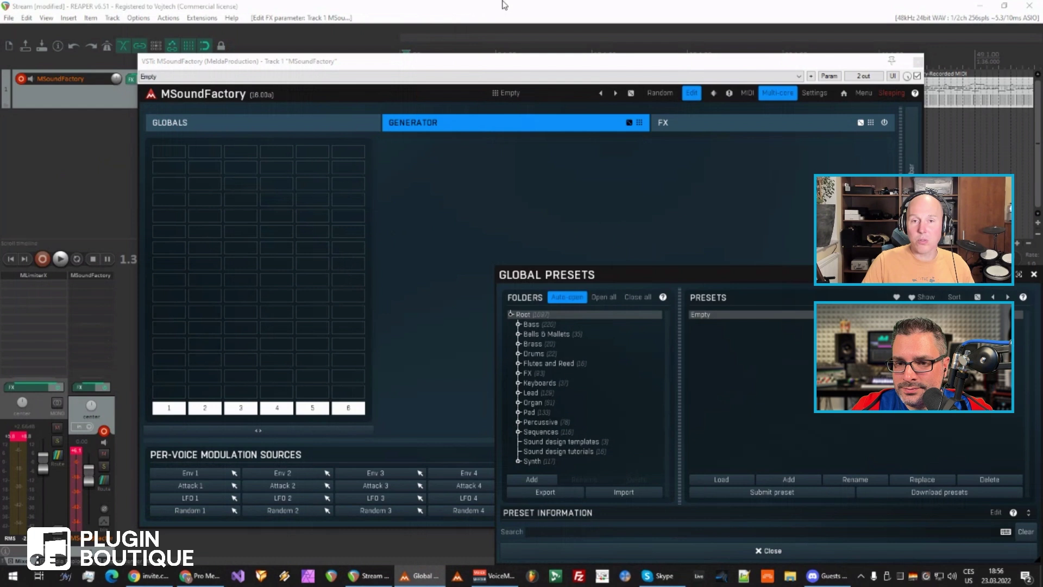
click(595, 440)
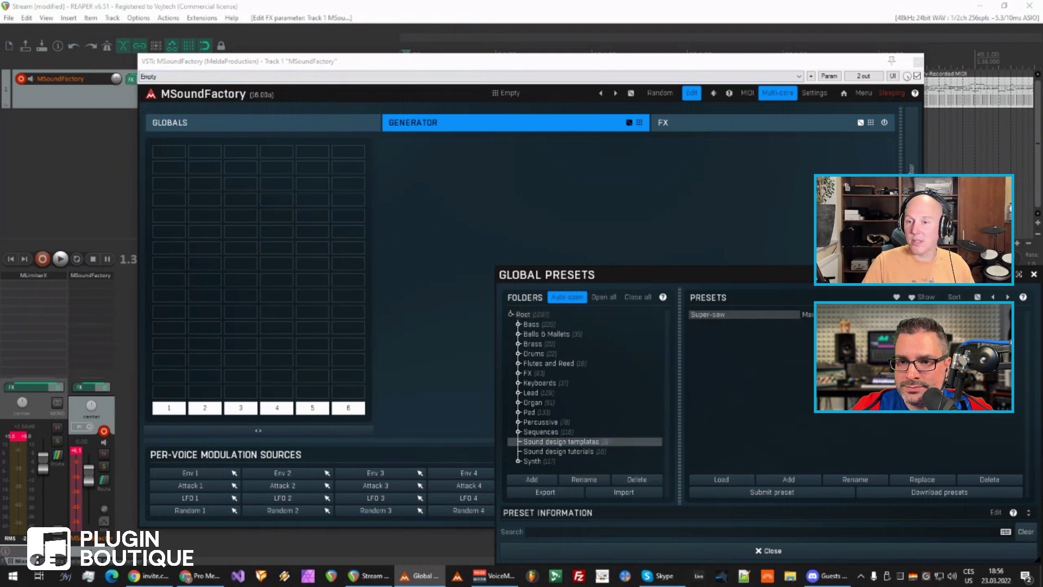
click(808, 313)
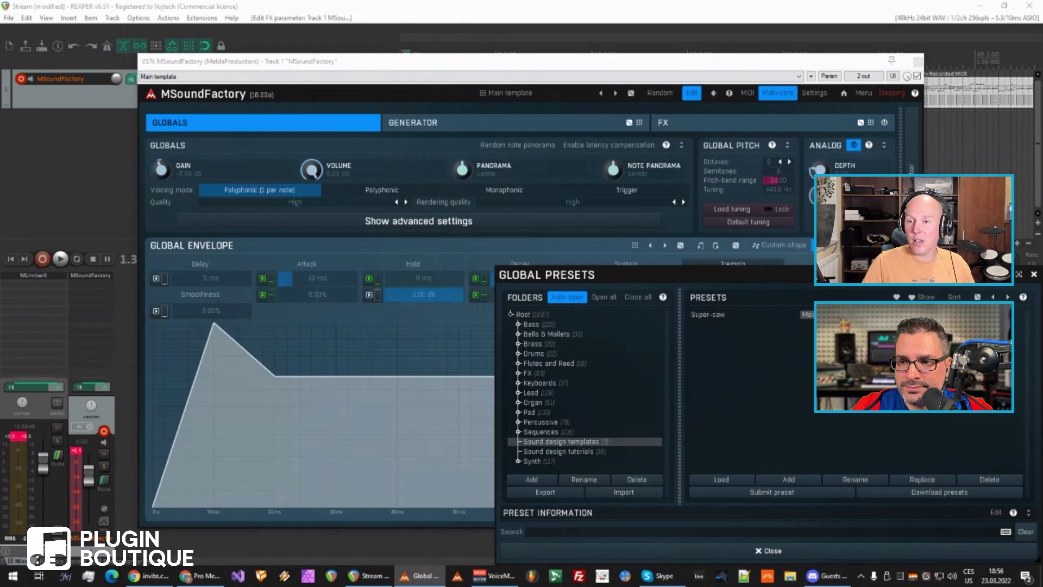
click(740, 550)
click(429, 123)
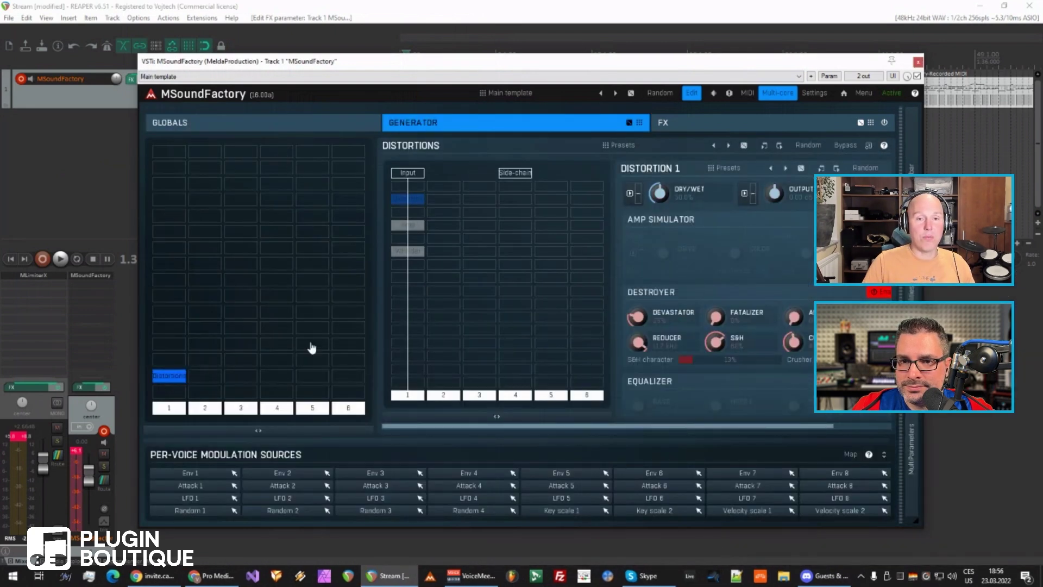
click(687, 124)
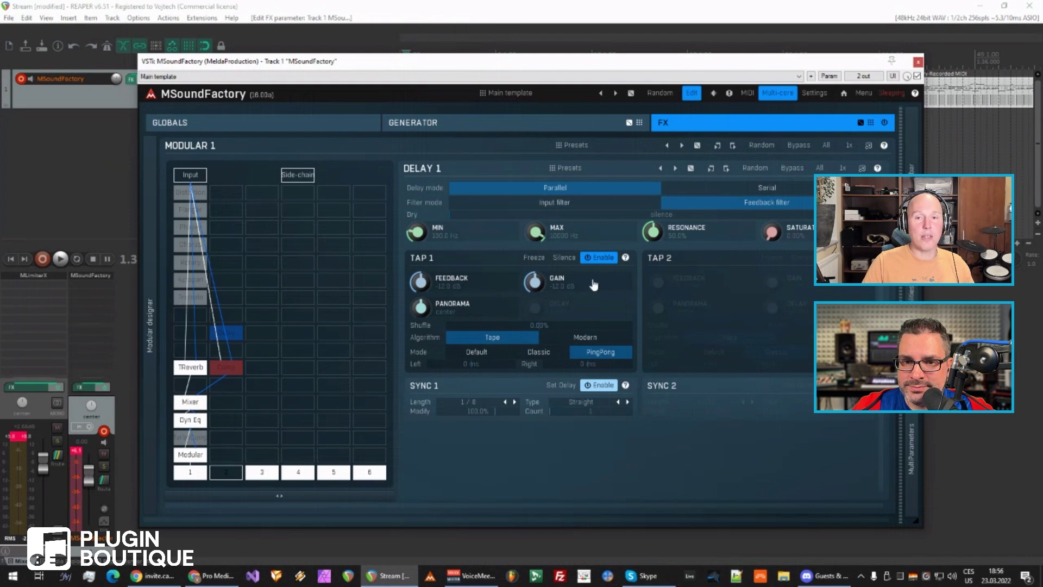
click(690, 96)
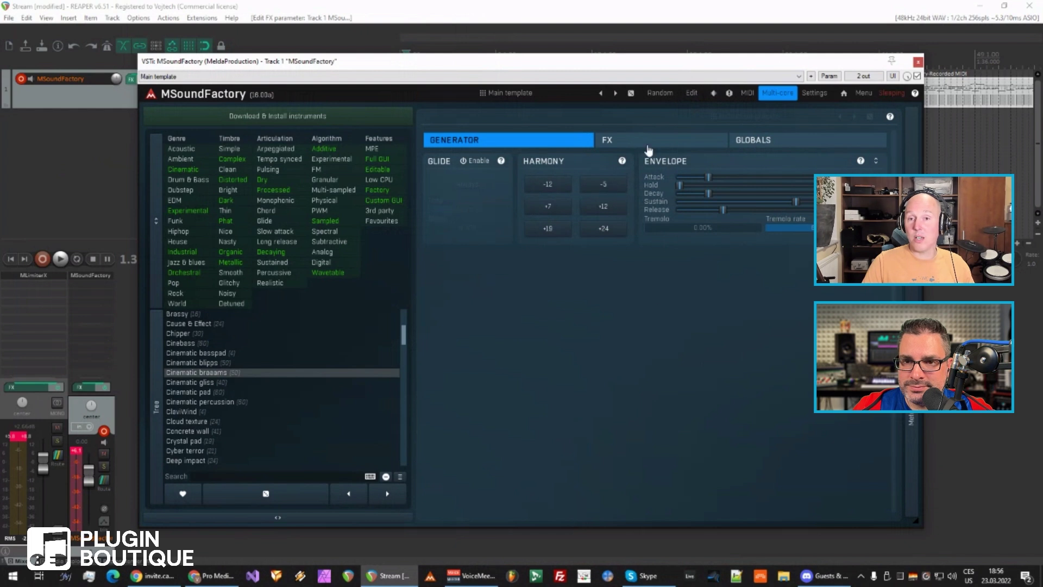
click(607, 139)
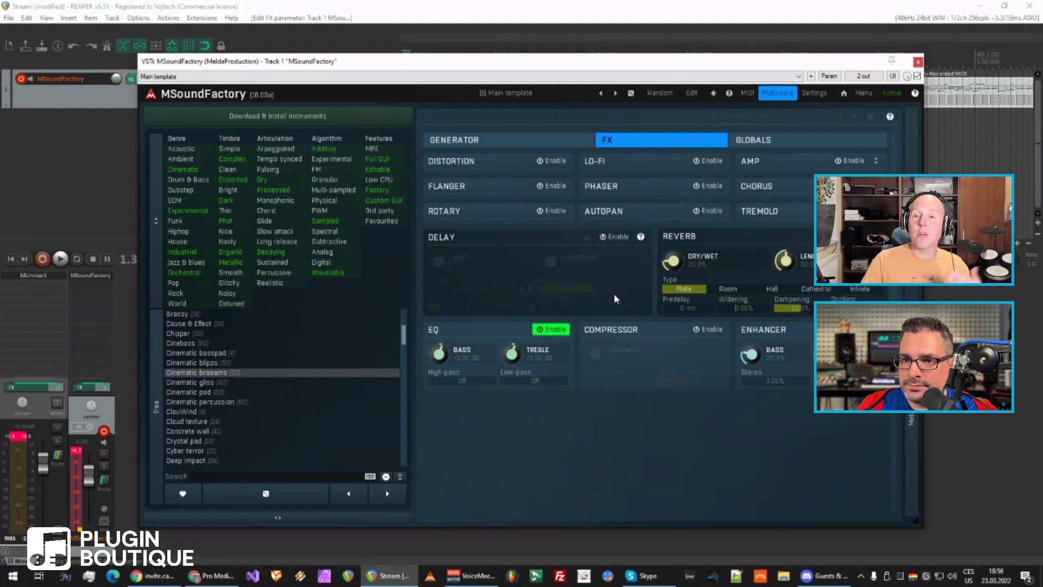
click(749, 140)
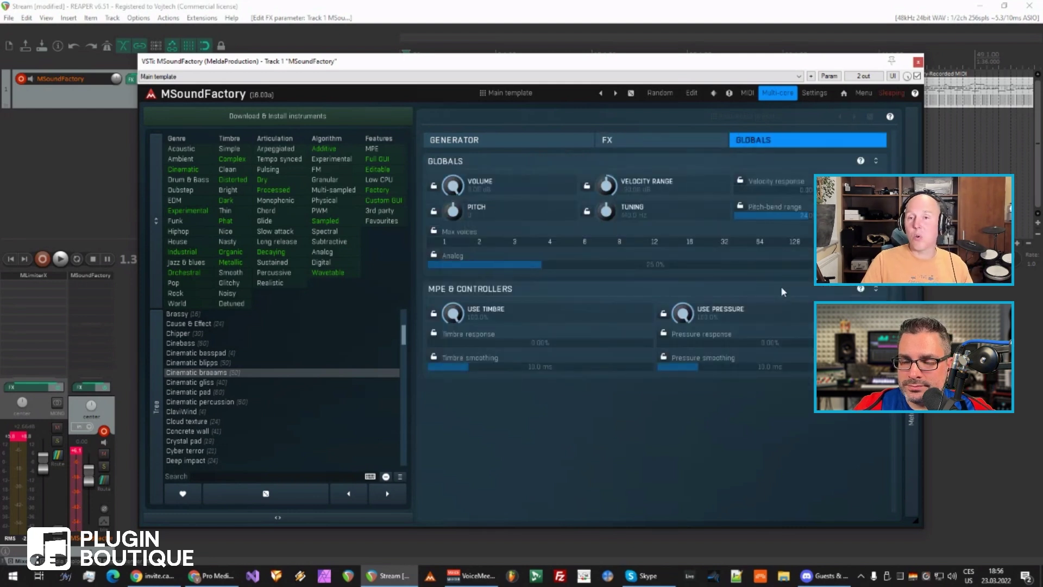
click(568, 141)
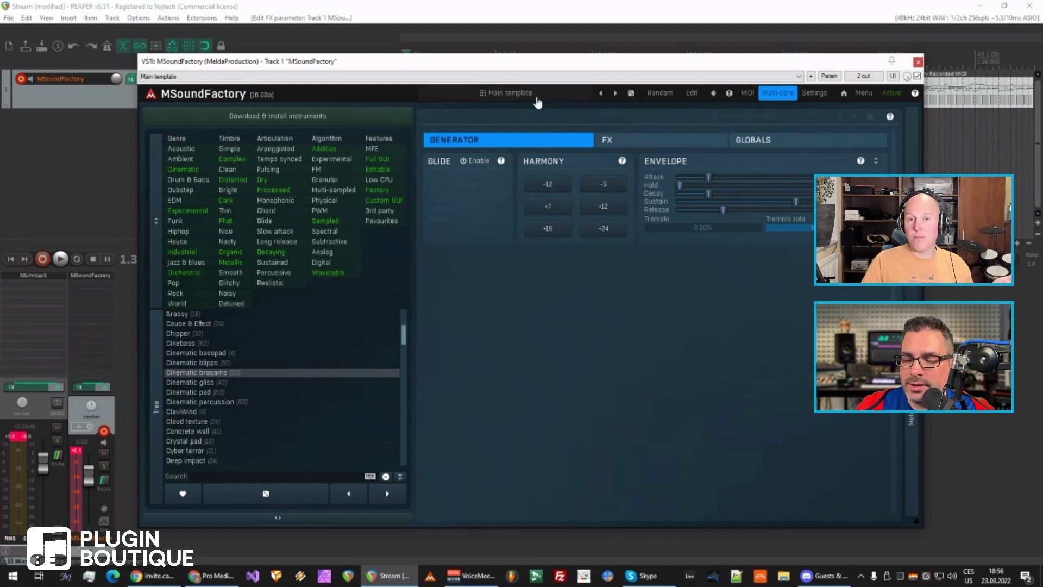
click(691, 94)
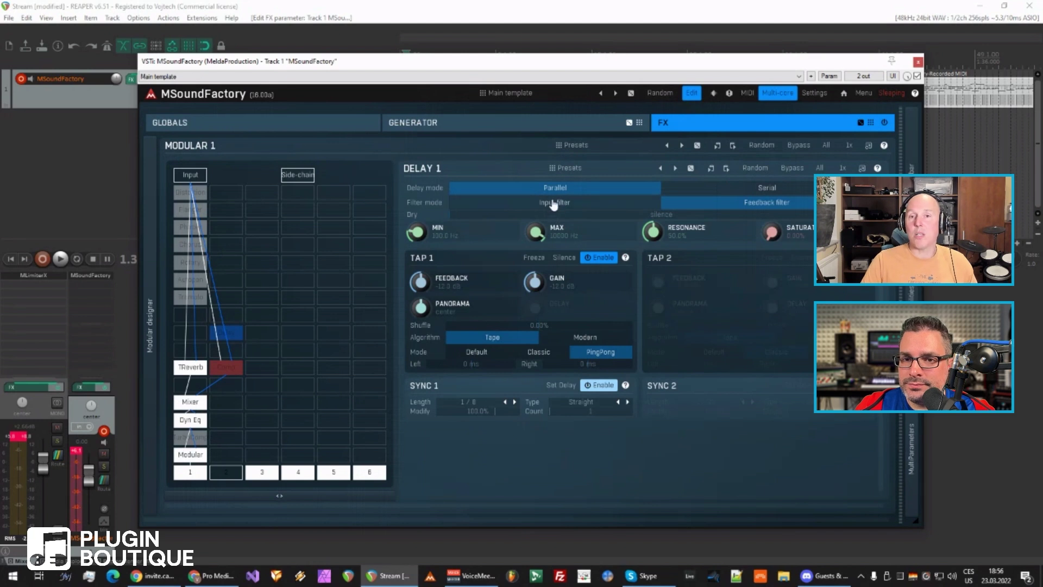
click(509, 92)
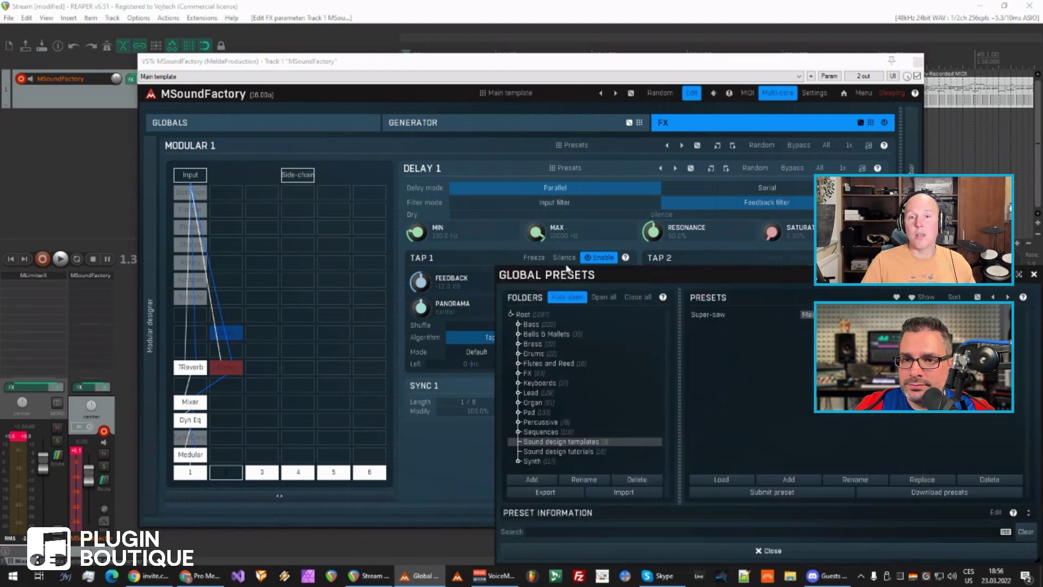
click(540, 318)
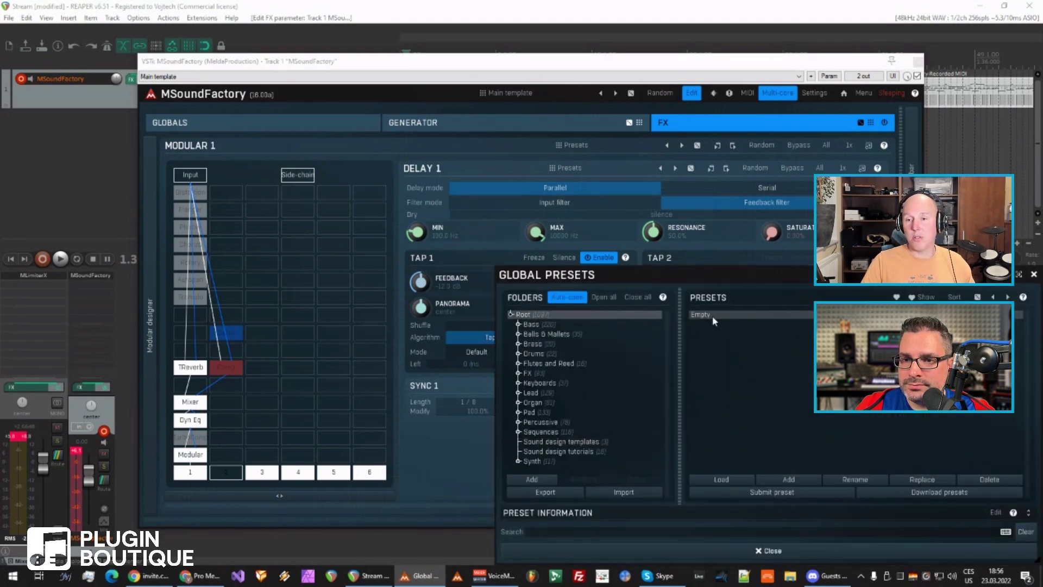
click(750, 551)
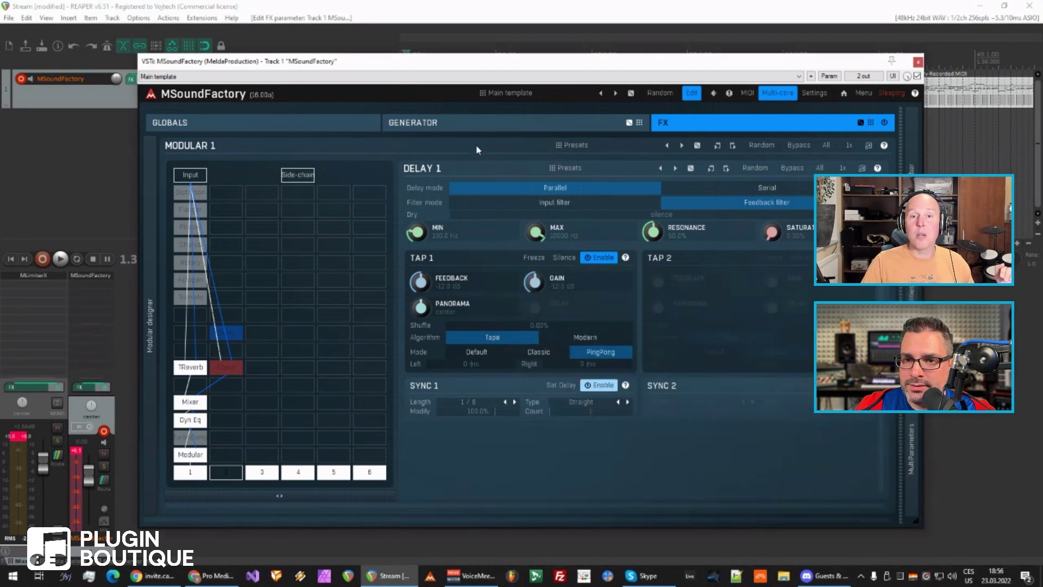
click(466, 135)
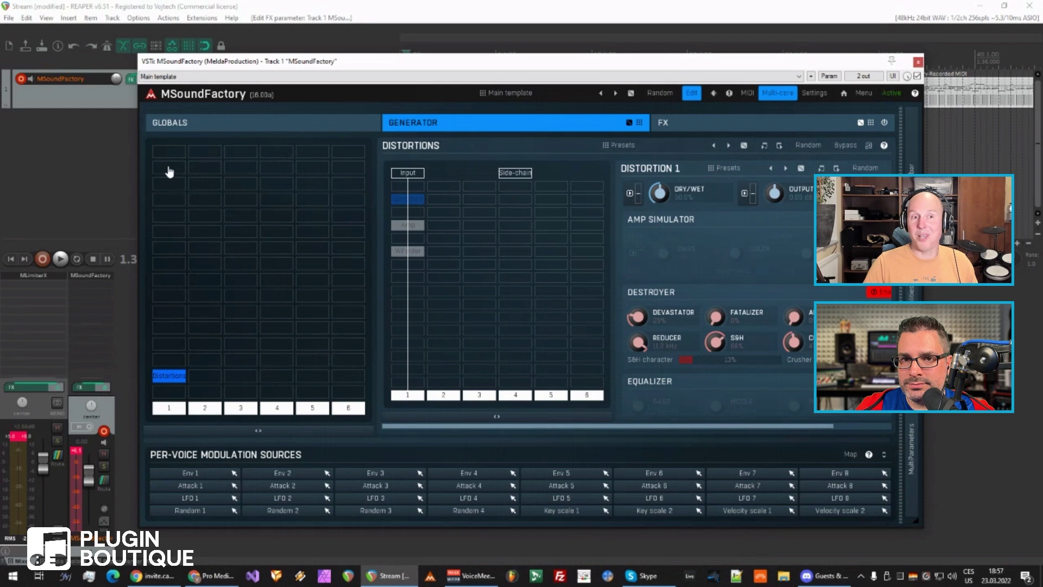
- Add Oscillator modules to grid columns 1, 2 and 3
double_click(167, 168)
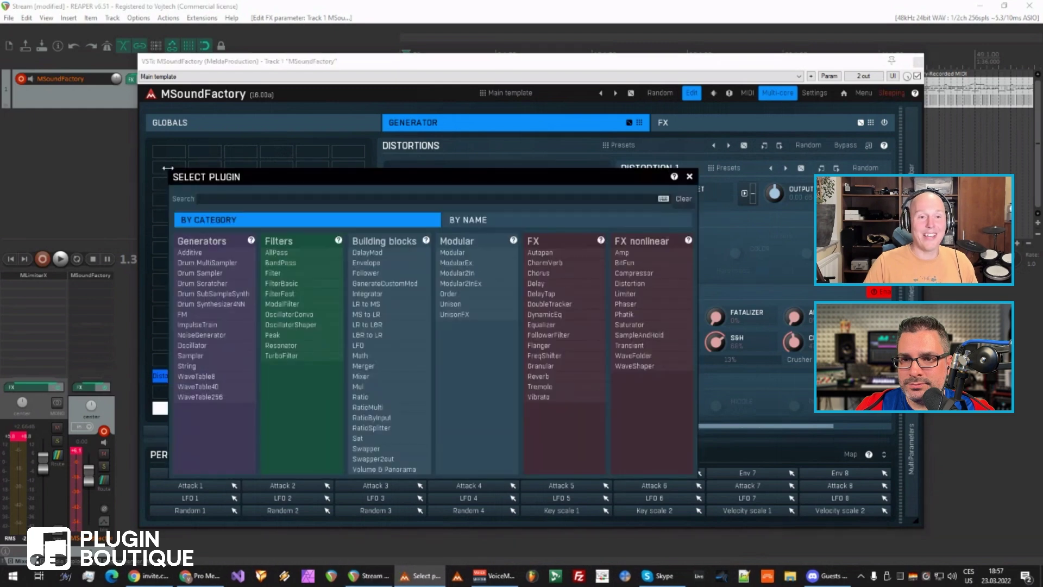
click(192, 344)
double_click(208, 170)
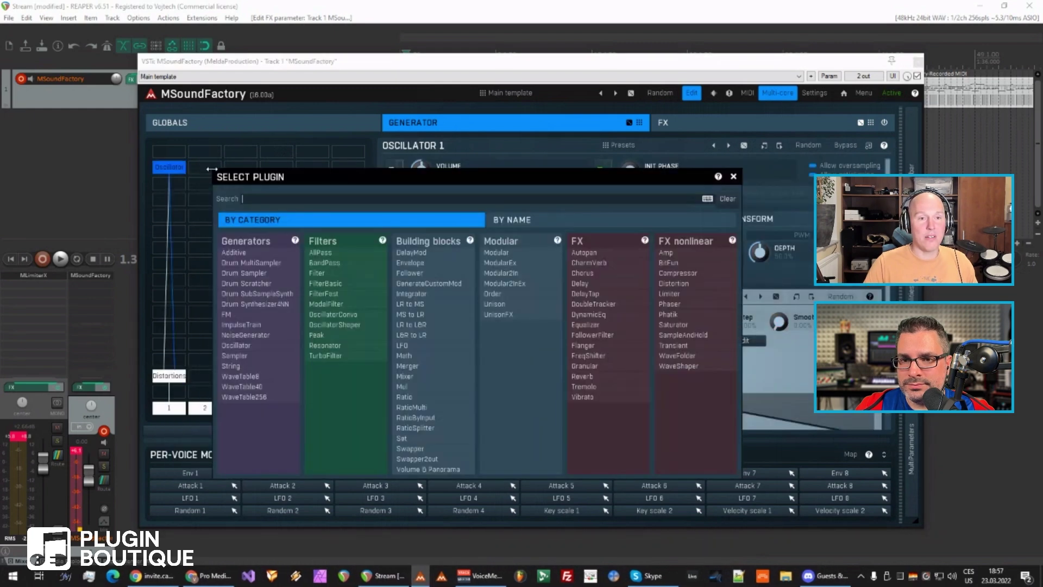
click(254, 360)
double_click(241, 167)
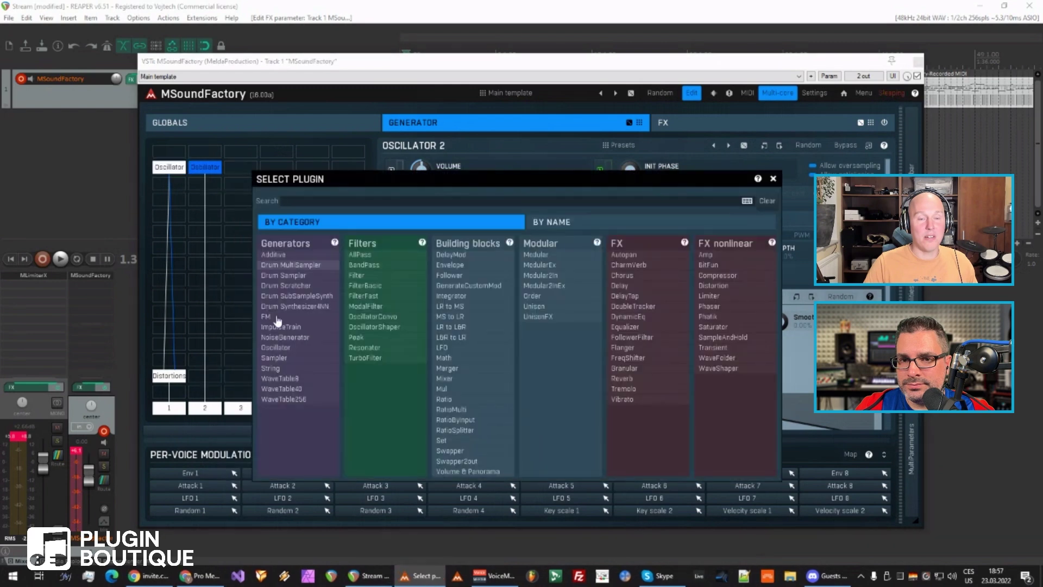
click(269, 349)
- Add a Filter module beneath each of the three Oscillators
double_click(161, 227)
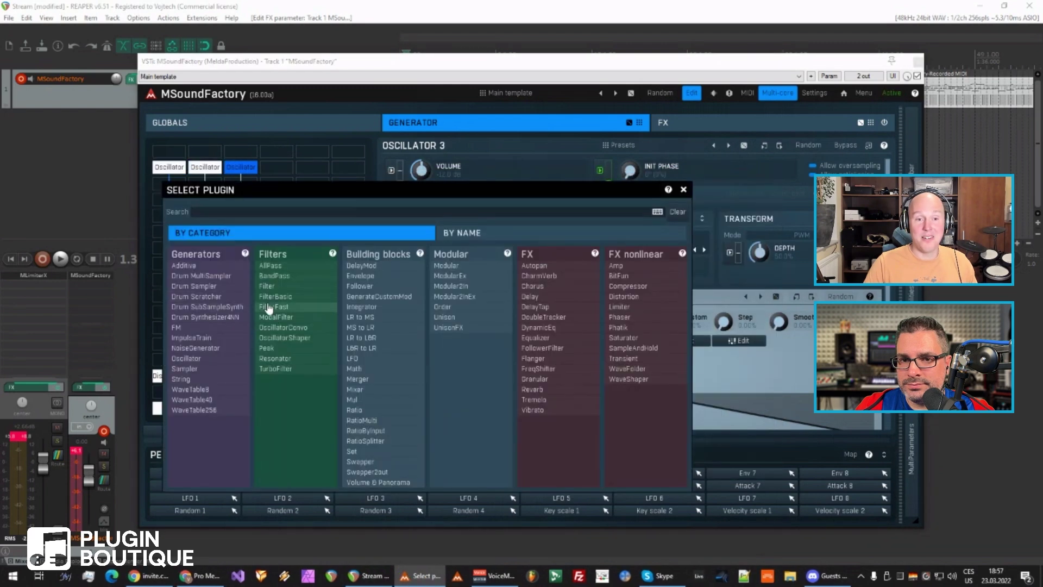
click(266, 286)
double_click(224, 188)
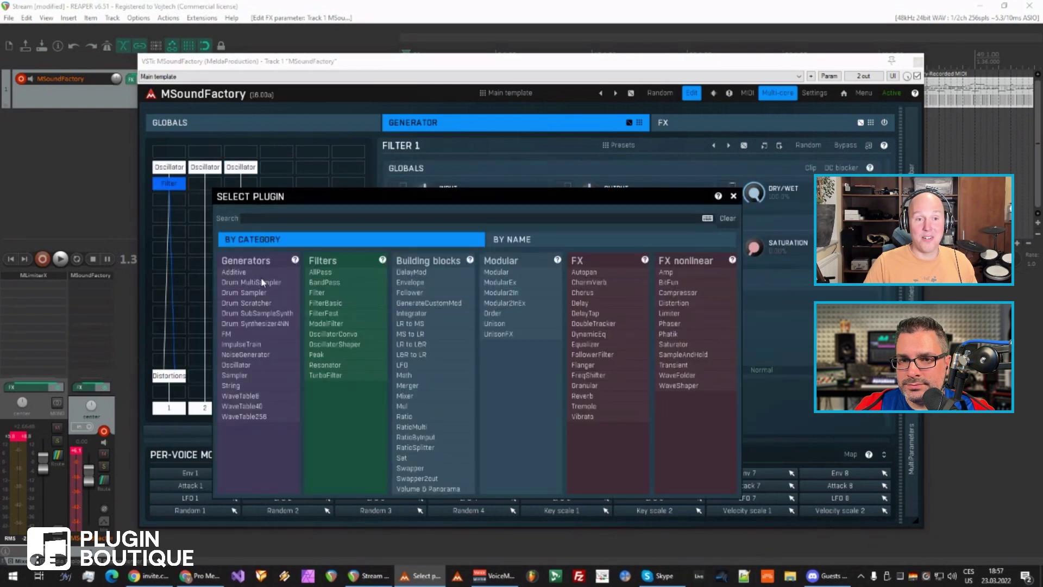
click(317, 293)
double_click(327, 295)
click(335, 290)
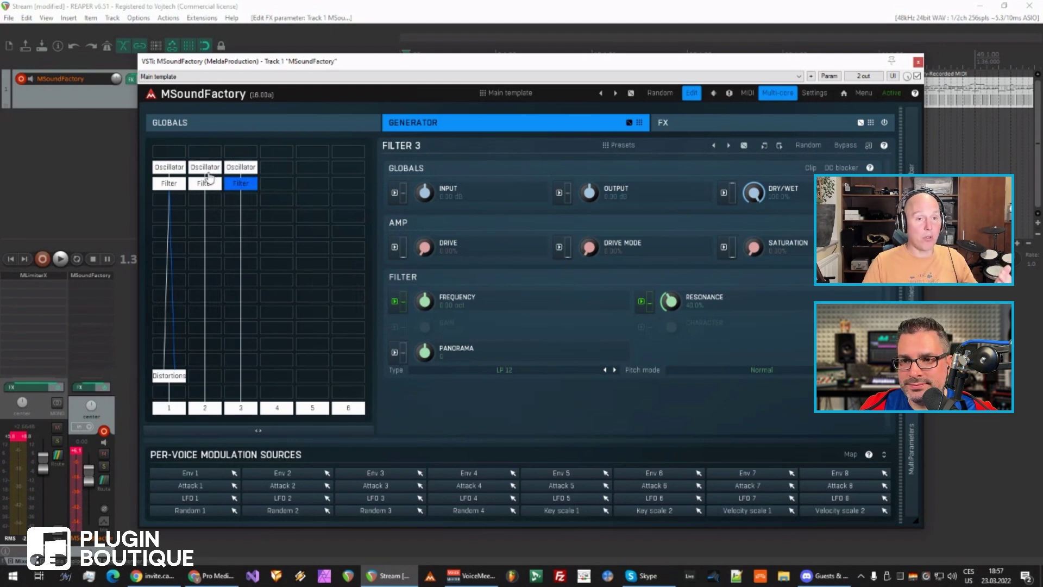
- Remove the second Oscillator and extra Filters, then review Oscillator 1 and Filter 1 settings
click(203, 174)
click(241, 182)
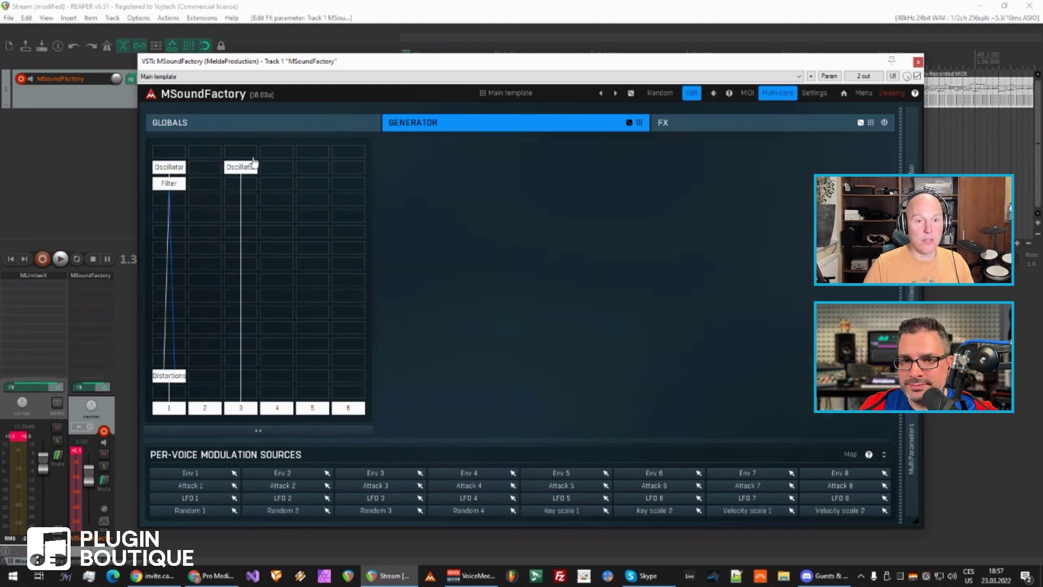
double_click(249, 159)
click(242, 174)
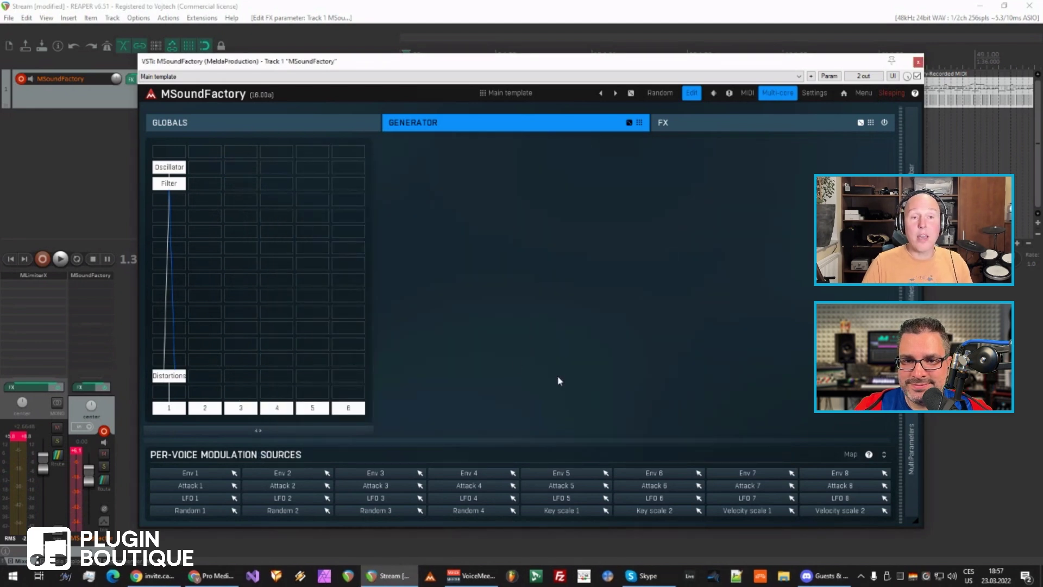
click(173, 165)
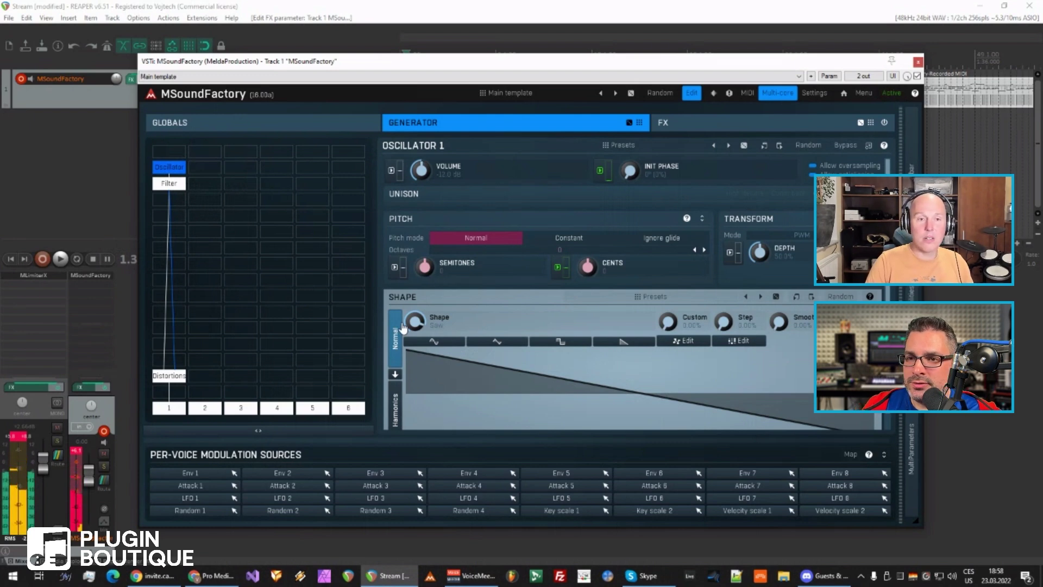
click(181, 186)
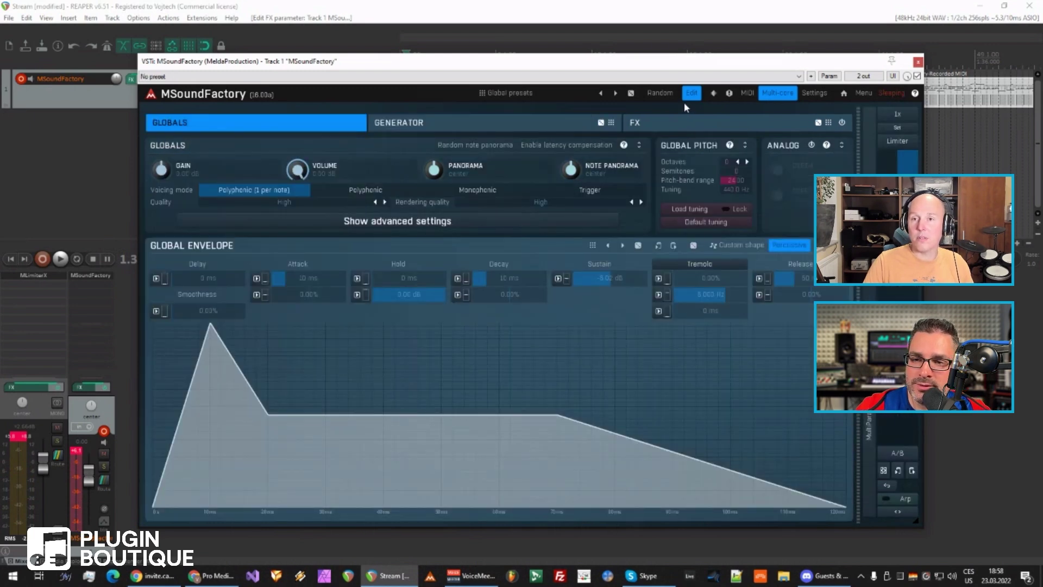
- Load the Meldway Grand instrument from the browser and open it in the editor
click(693, 94)
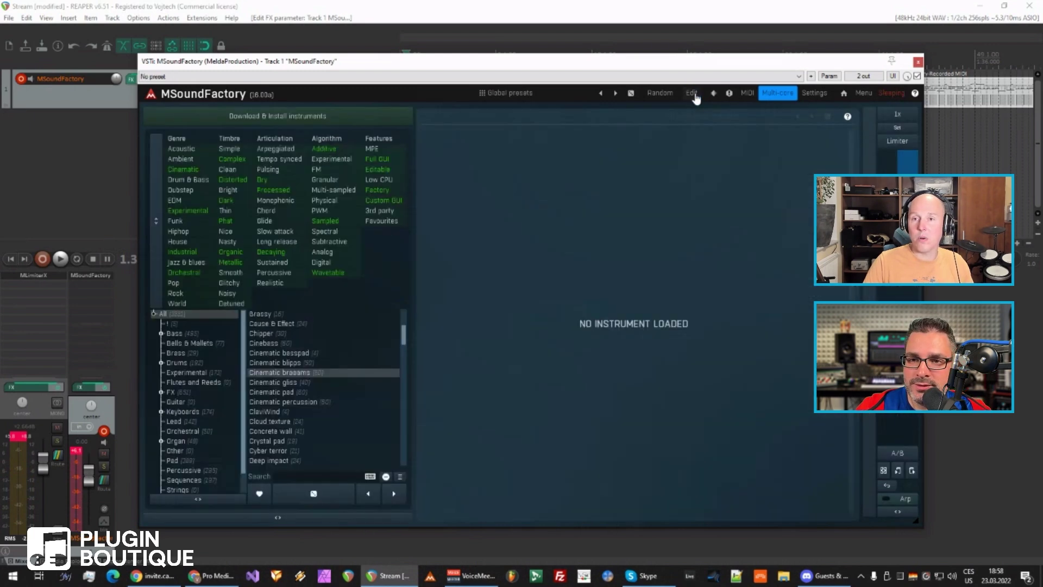
drag(402, 336, 408, 383)
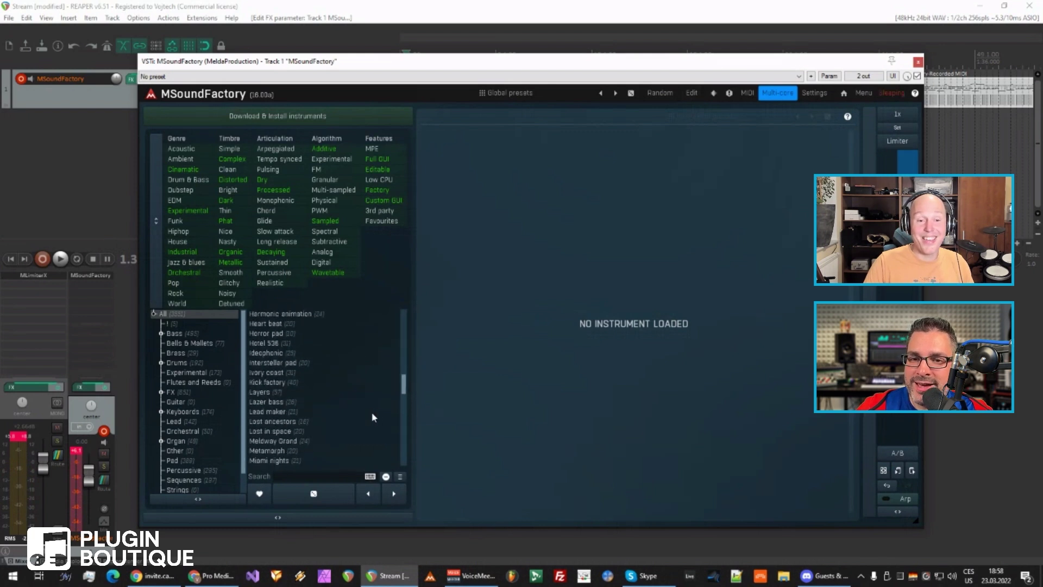
click(285, 365)
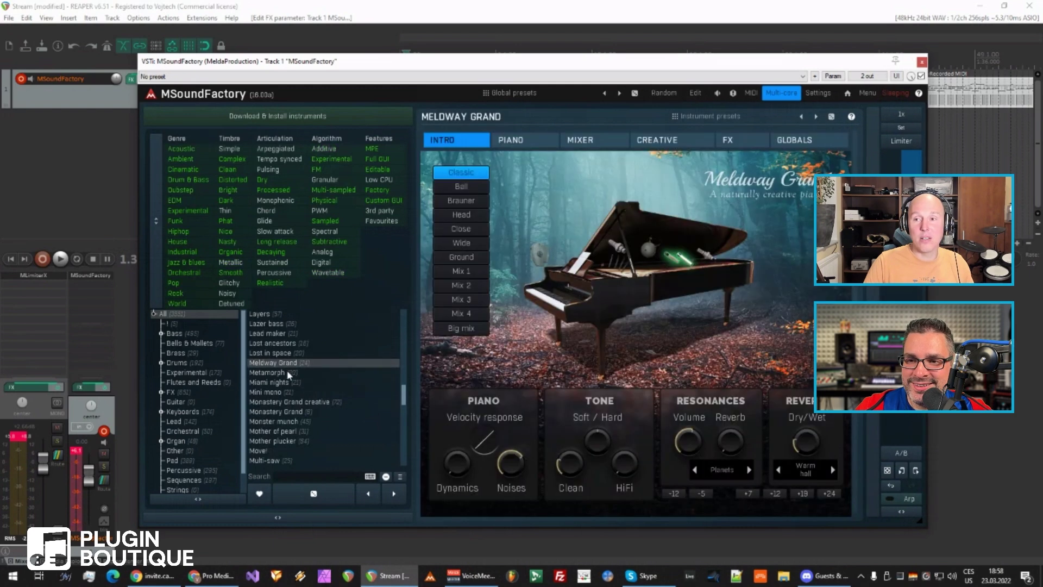
click(696, 94)
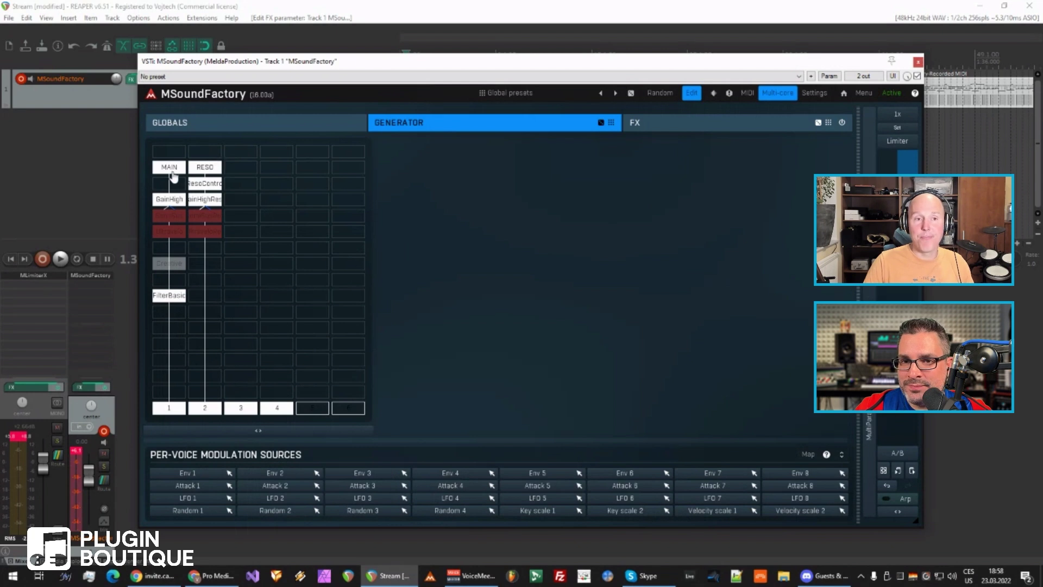
- Inspect the piano's generator modules: MAIN, RESO, GainHighReso, FilterBasic and Creative Talkbox
click(169, 167)
click(205, 171)
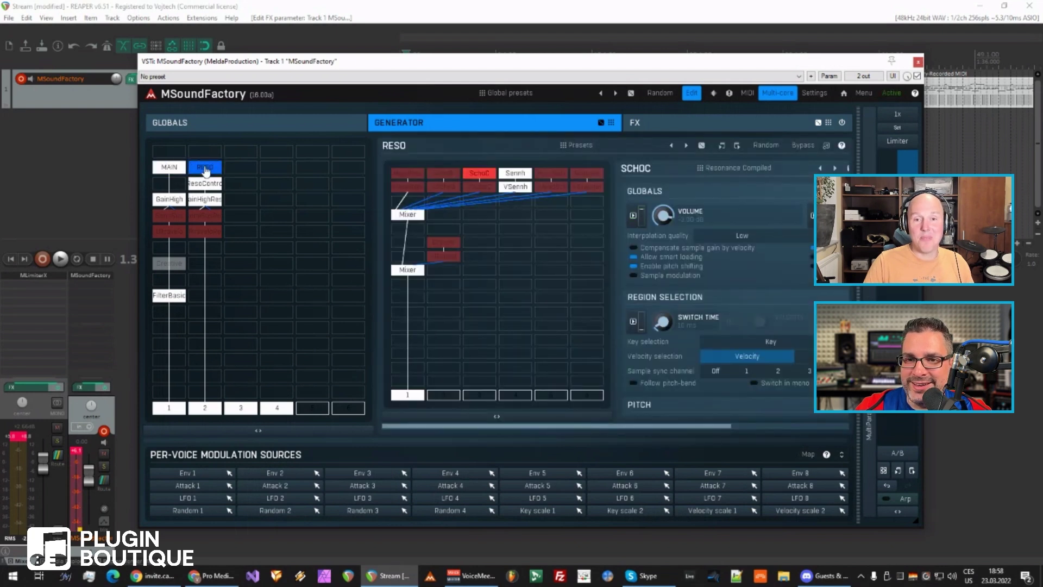
click(169, 168)
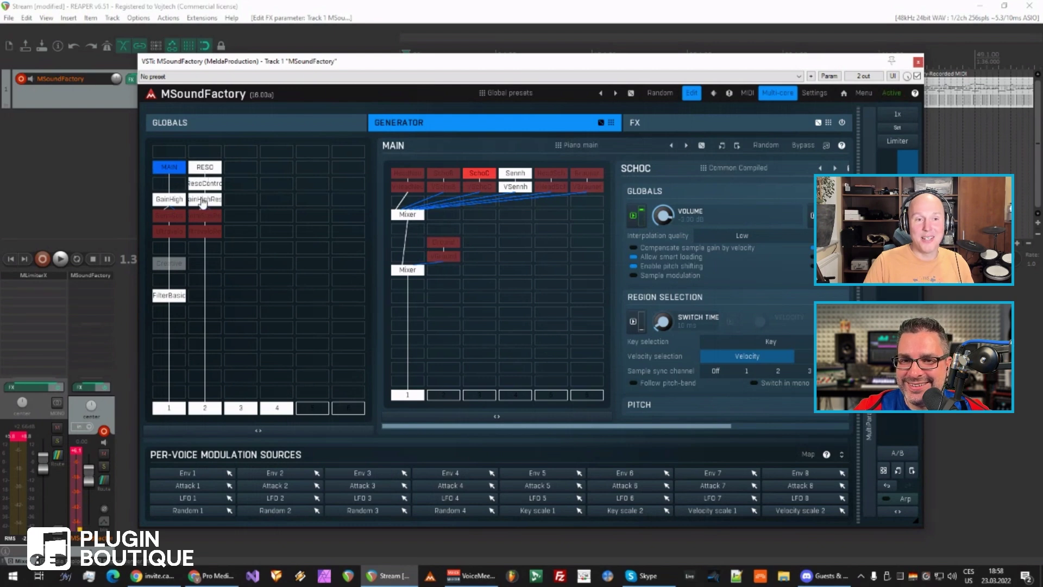
click(204, 200)
click(171, 300)
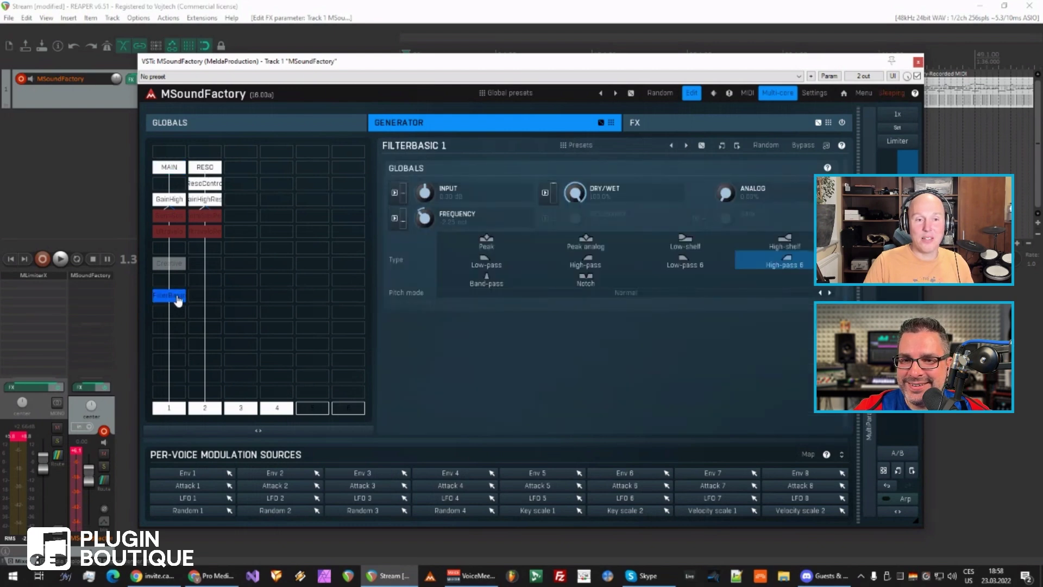
click(170, 263)
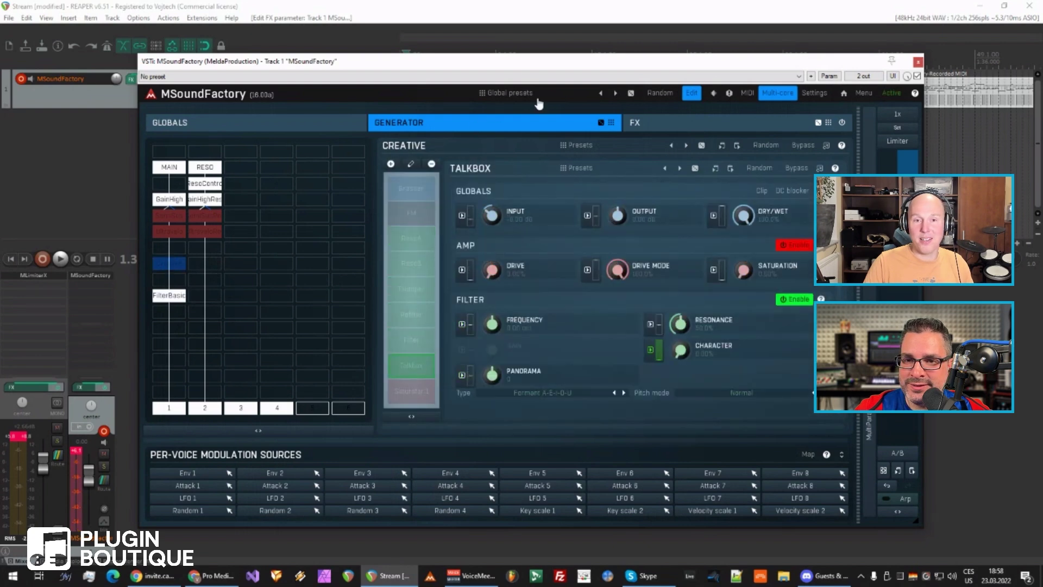
- Inspect the FX layer's KeyRelease, Pedal, ResoVerb, Compens and Output modules, then list macro parameters
click(673, 124)
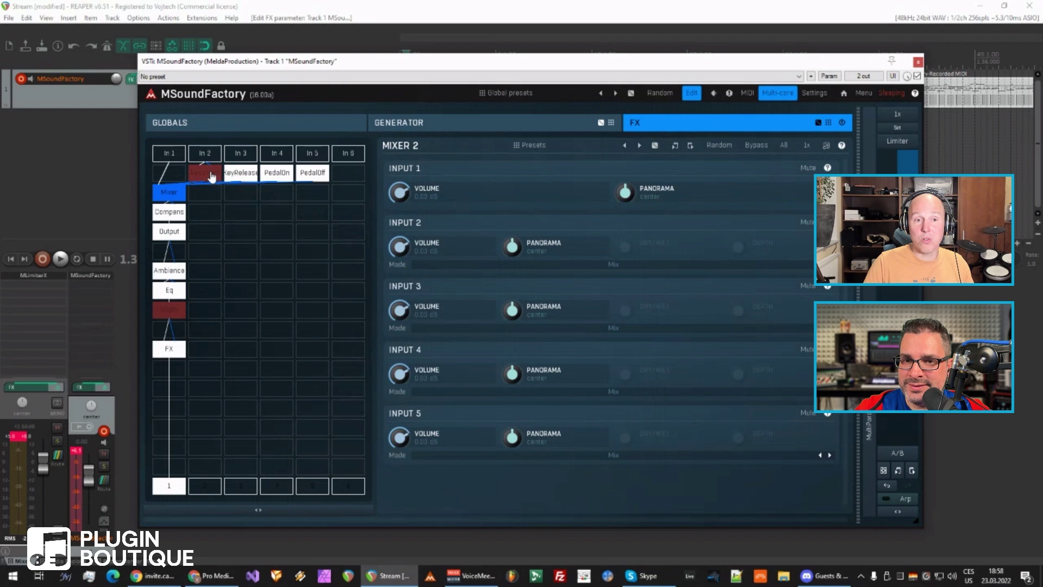
click(247, 181)
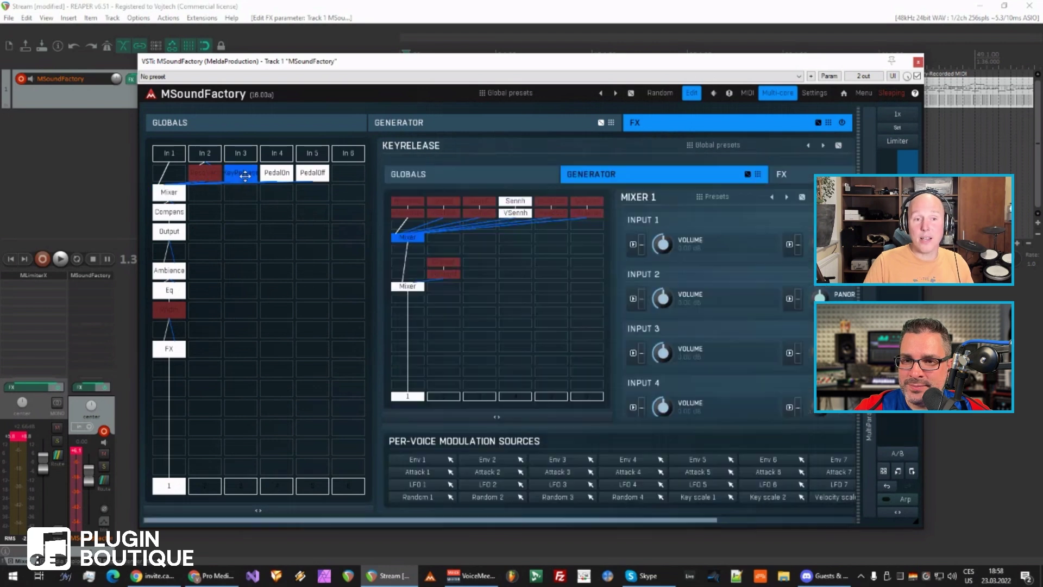
click(278, 174)
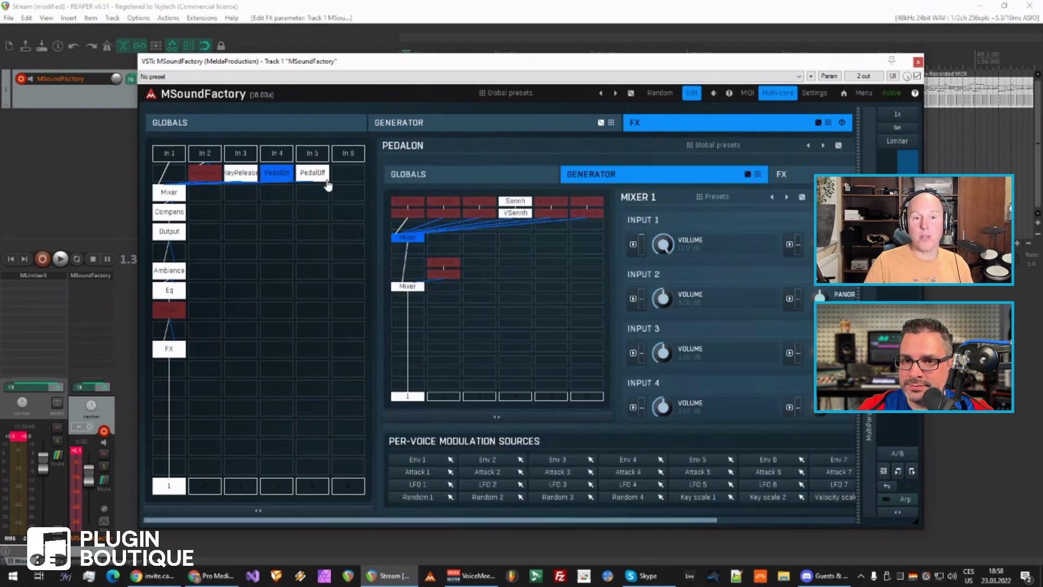
click(284, 179)
click(245, 183)
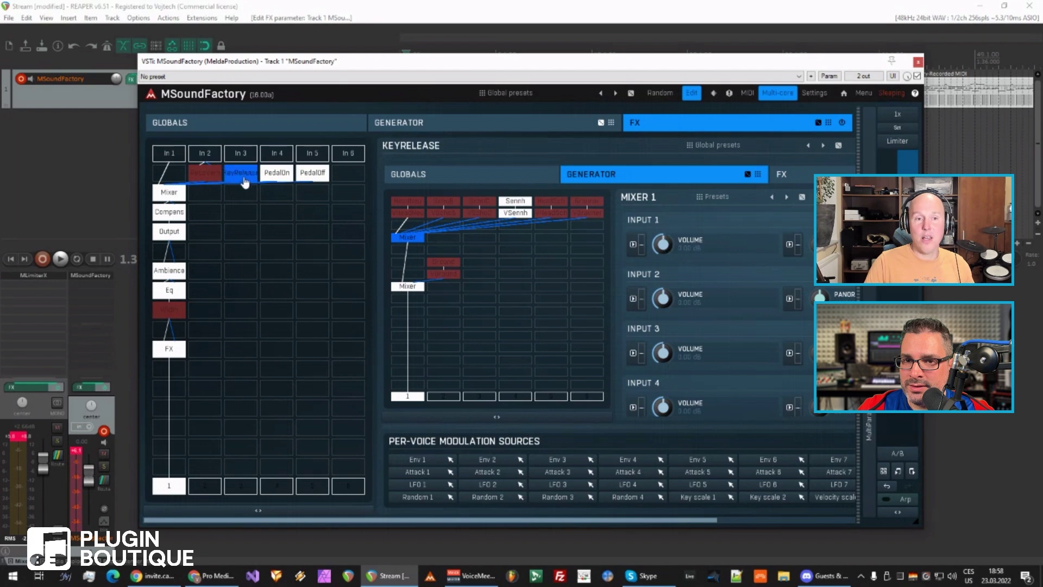
click(211, 173)
click(181, 213)
click(173, 231)
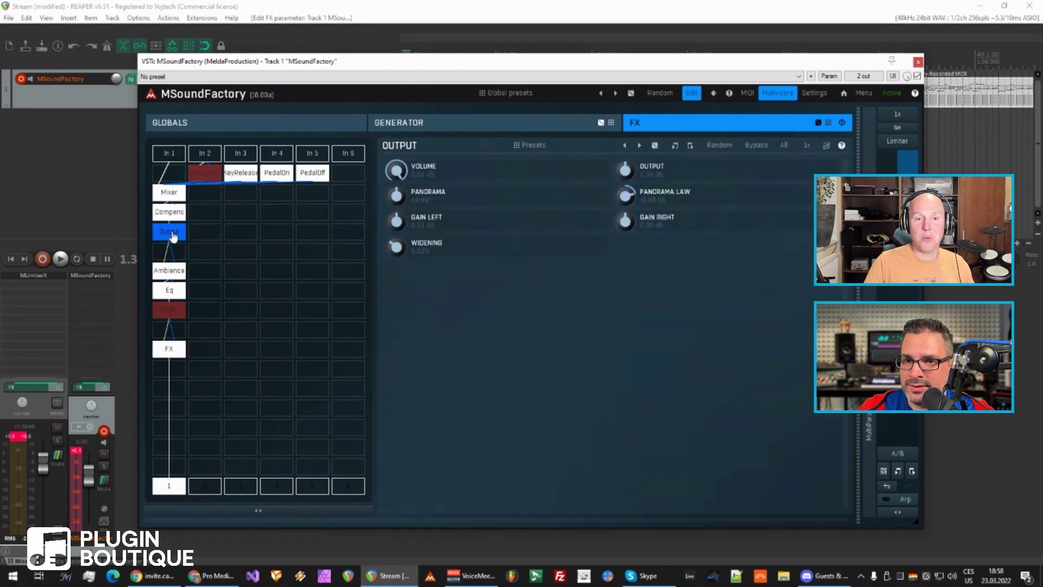
click(171, 197)
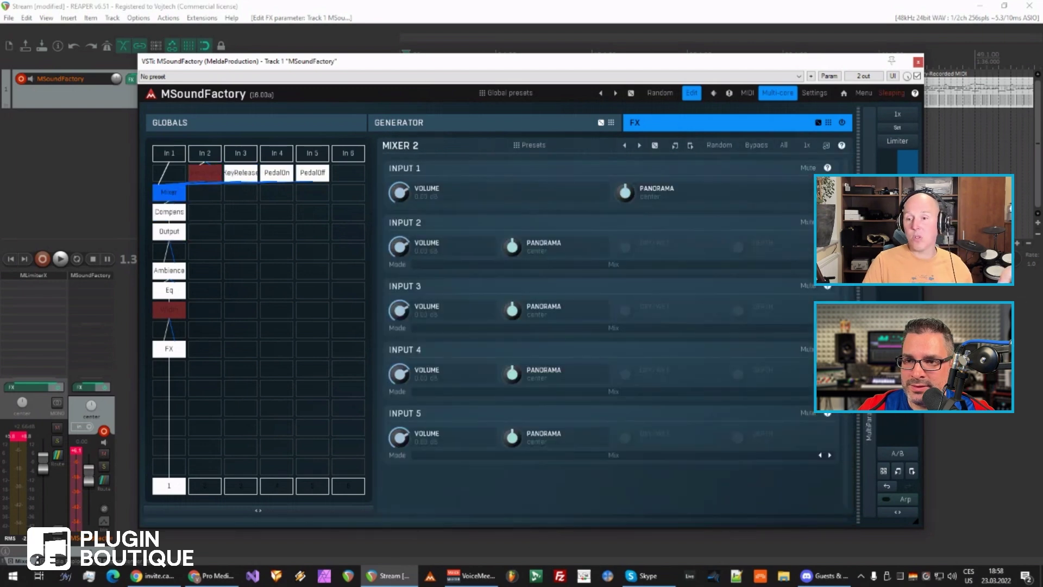
click(869, 432)
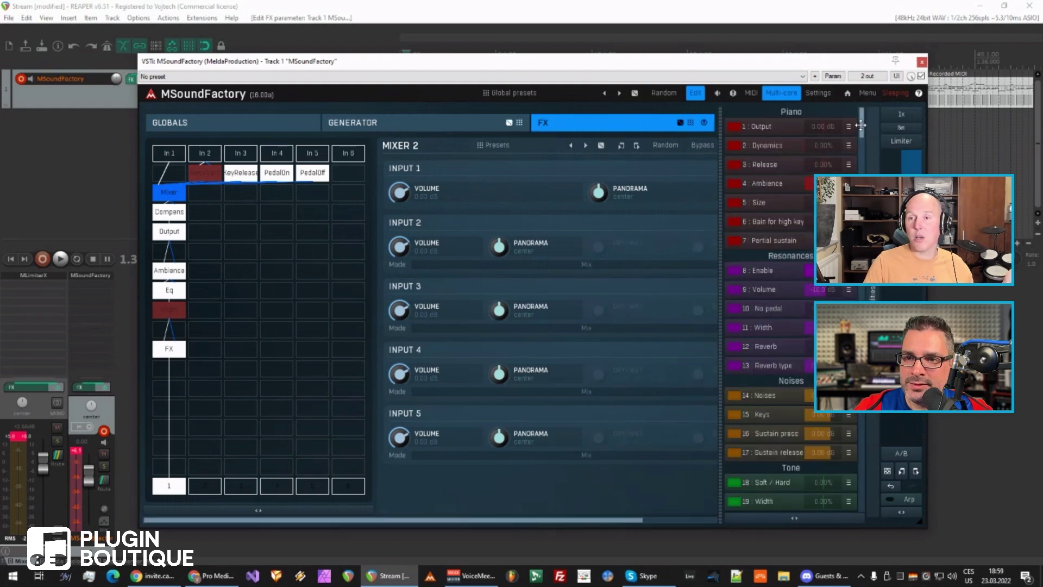
scroll(790, 325, down, 10)
scroll(791, 326, down, 10)
scroll(879, 448, down, 5)
scroll(879, 447, down, 5)
scroll(879, 448, down, 5)
scroll(880, 447, down, 5)
scroll(879, 447, up, 10)
scroll(879, 447, up, 10)
scroll(879, 447, up, 10)
scroll(880, 447, up, 10)
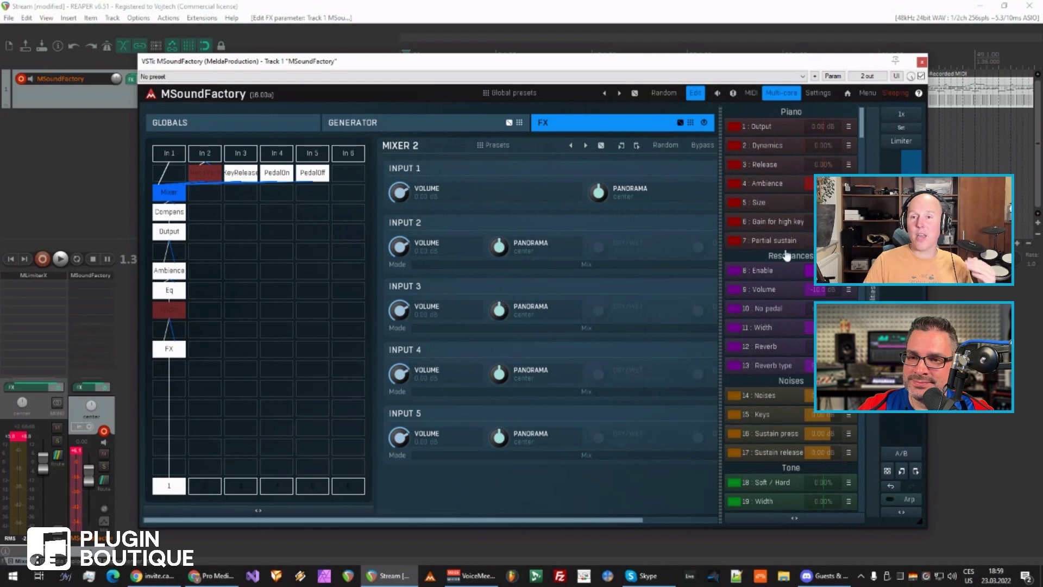
click(779, 129)
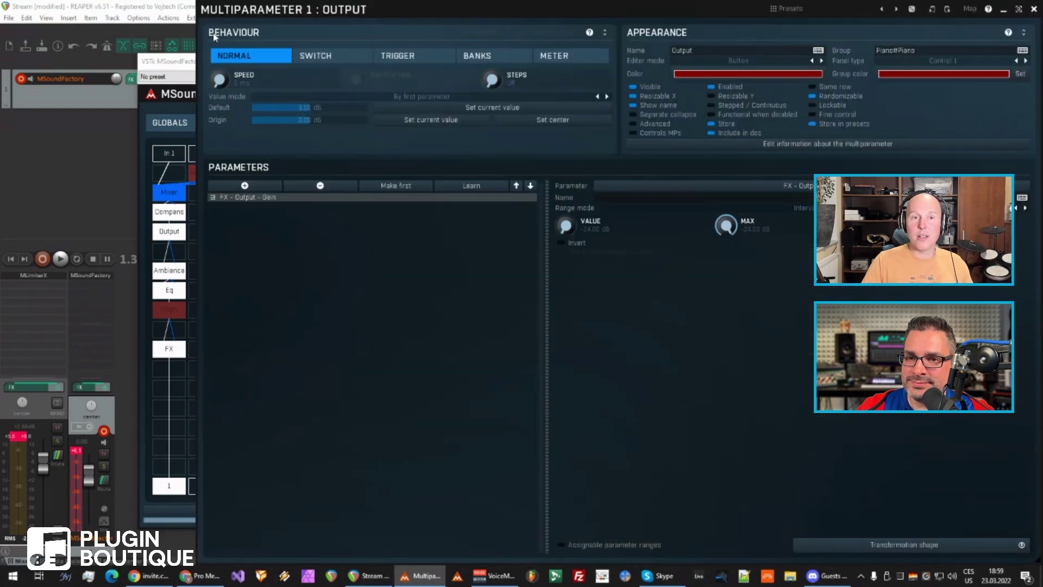
key(Escape)
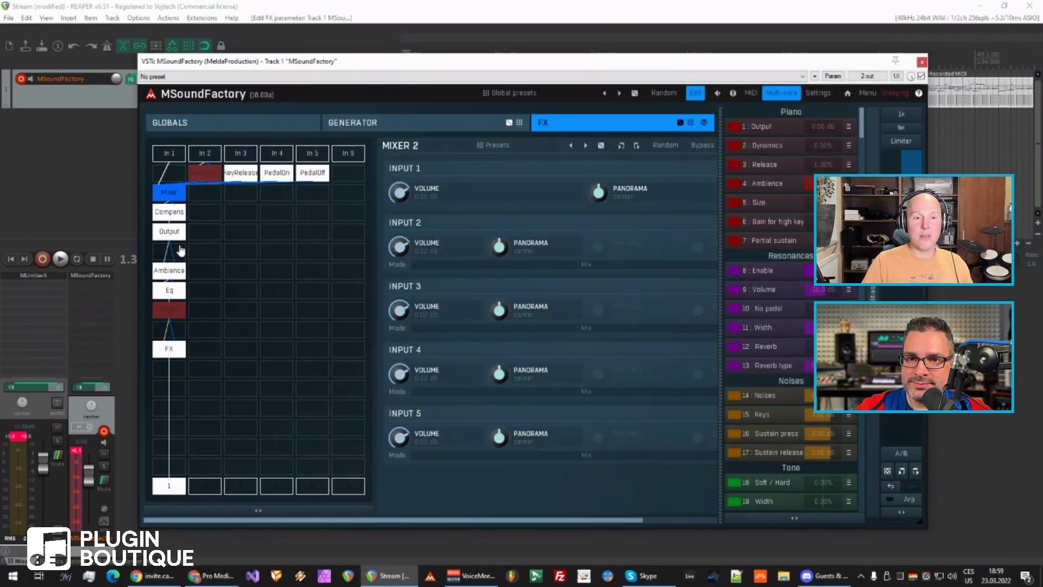
- Add a Modular module to the FX grid, delete it, and return to the generator layer
click(197, 193)
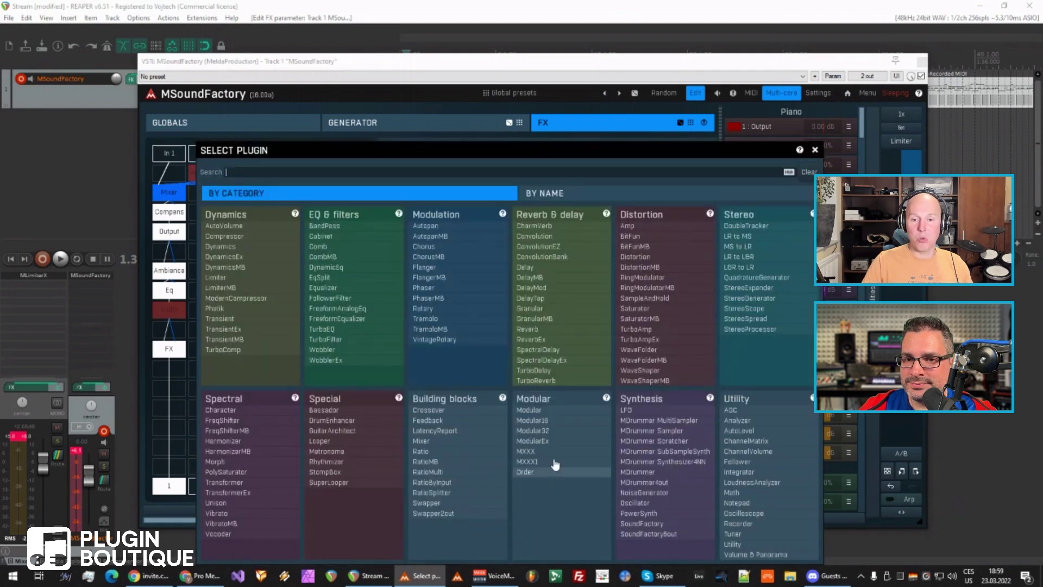
click(559, 412)
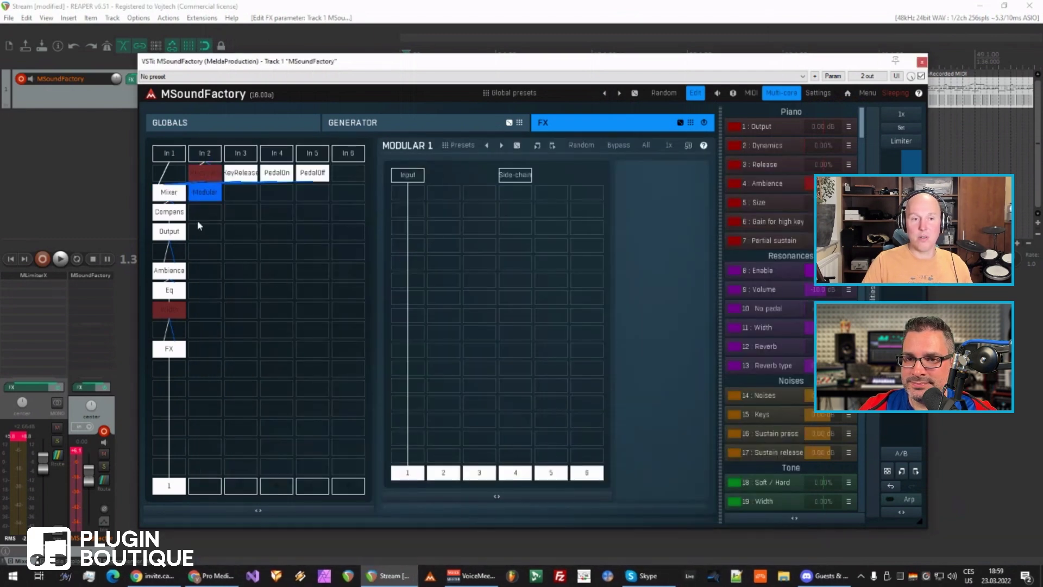
key(Delete)
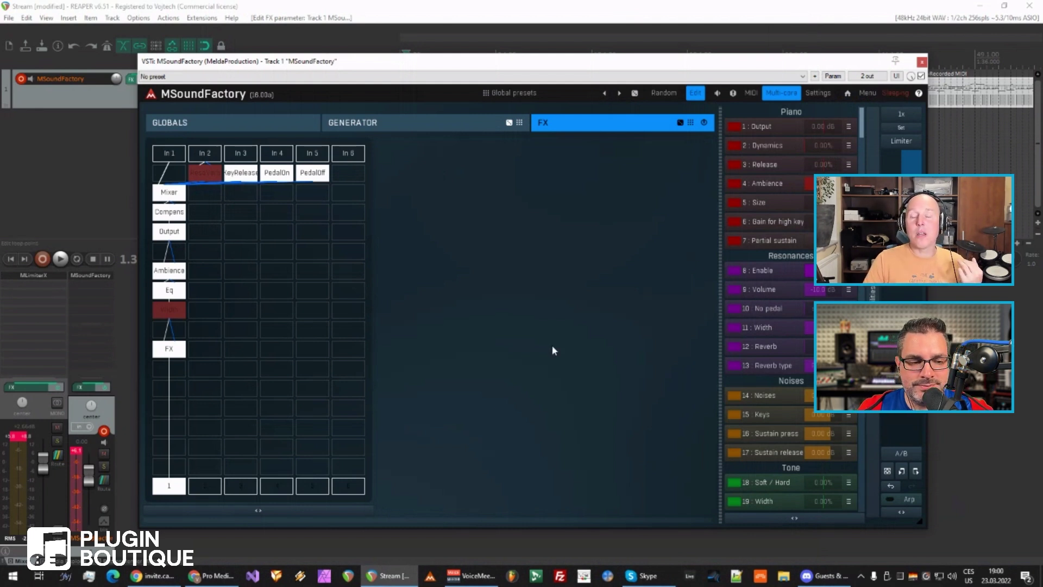
click(365, 122)
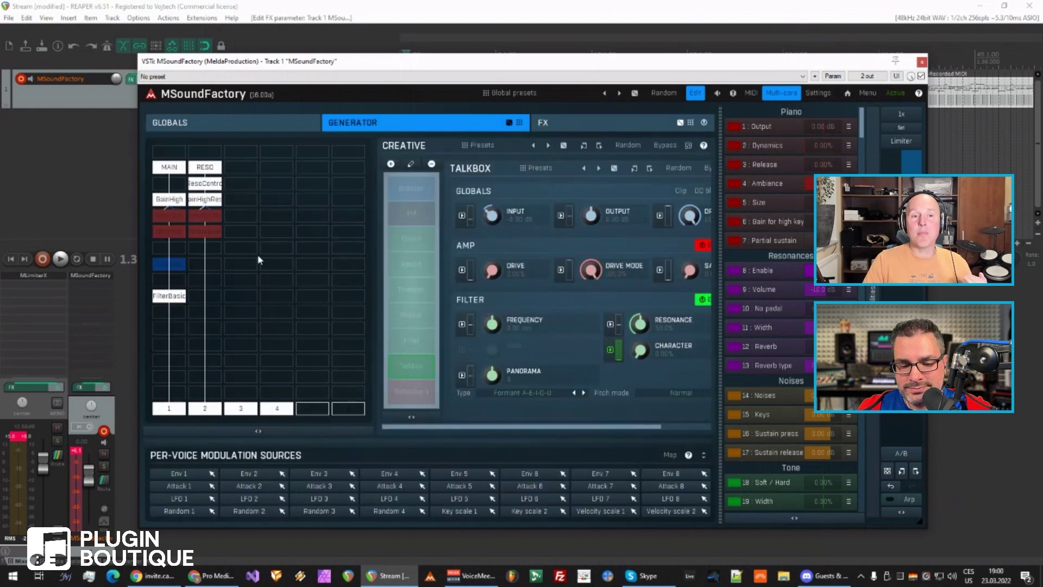
- Inspect the Sennh sampler, collapse the grids, make the window narrower and taller, then re-expand
click(169, 167)
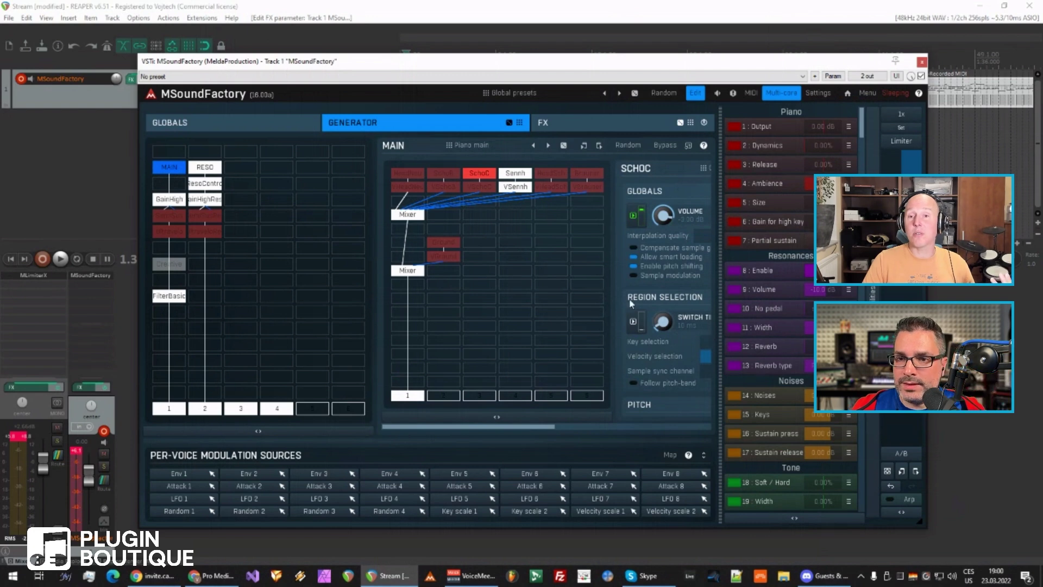
click(517, 176)
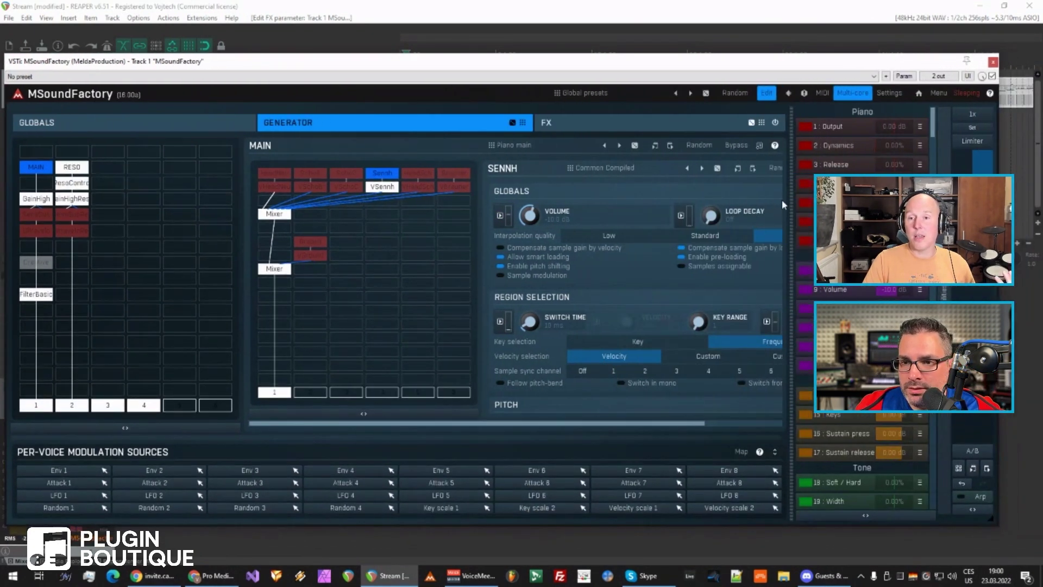
click(173, 425)
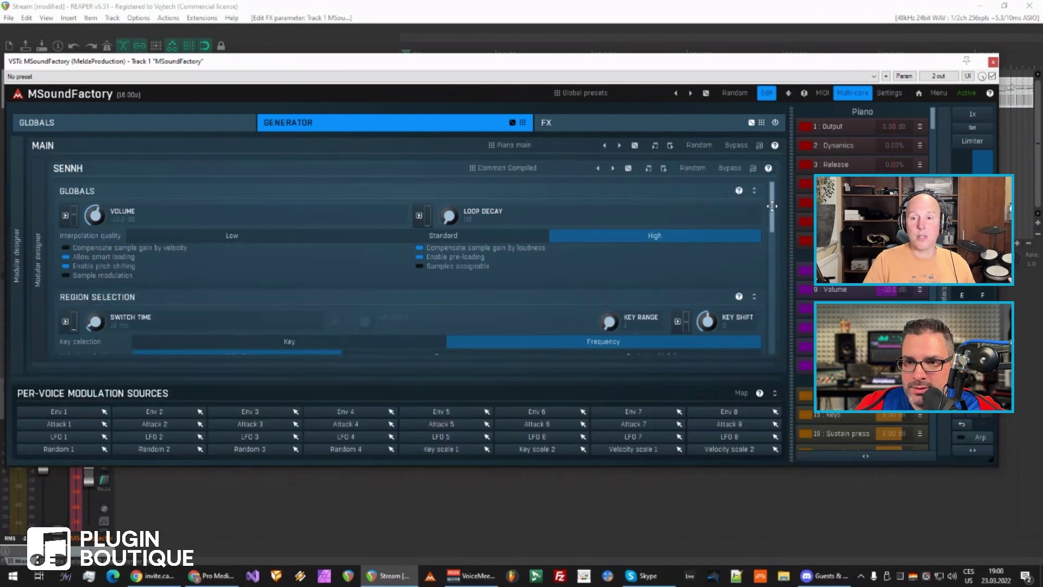
mouse_move(771, 208)
mouse_down()
mouse_move(767, 323)
mouse_move(773, 235)
mouse_up()
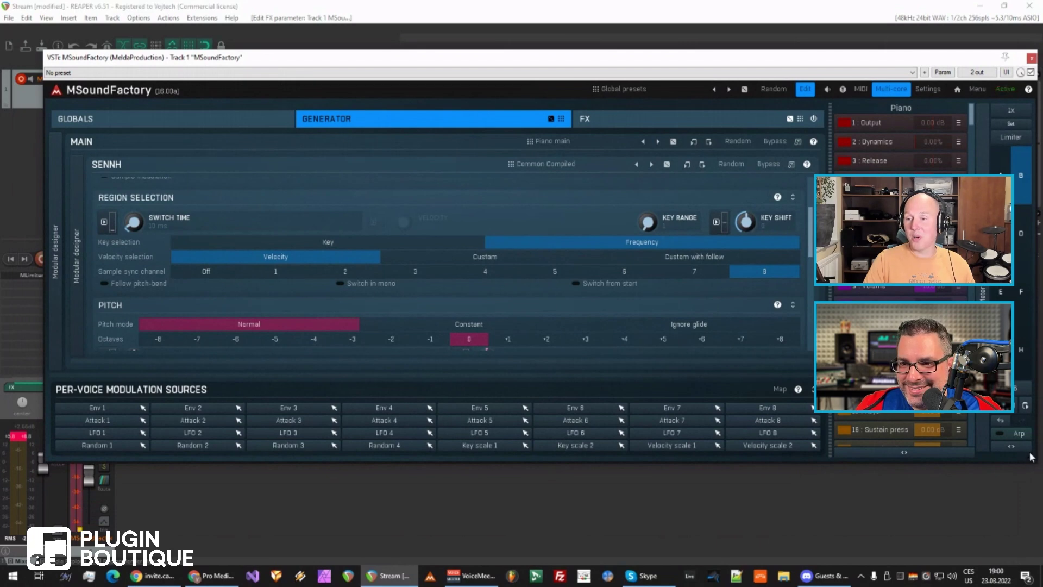
drag(1030, 456, 829, 529)
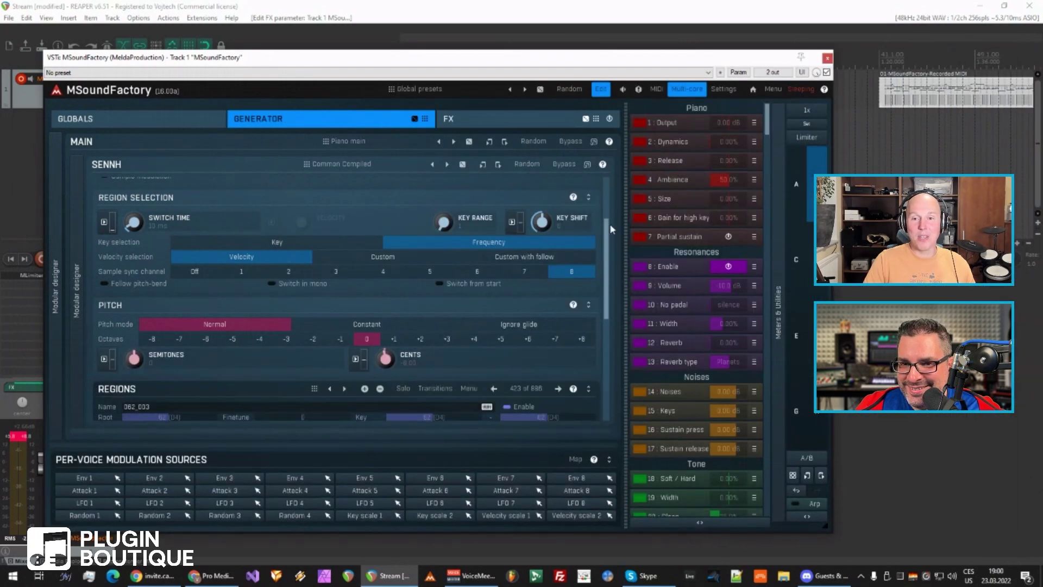
mouse_move(605, 226)
mouse_down()
mouse_move(616, 359)
mouse_move(616, 178)
mouse_up()
click(54, 222)
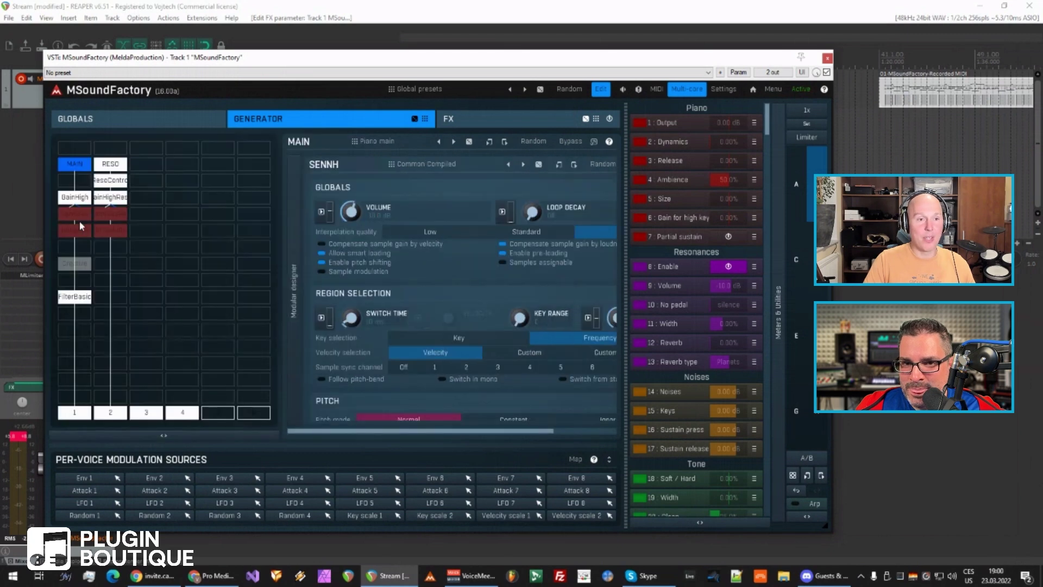
click(292, 357)
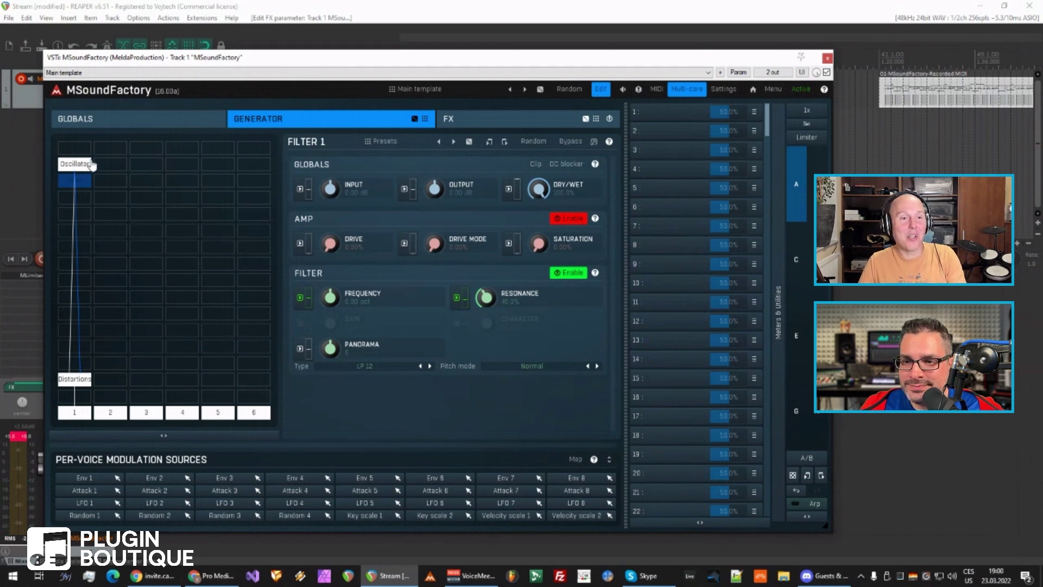
- Enable unison on Oscillator 1 and open Filter 1's frequency modulation settings
click(75, 163)
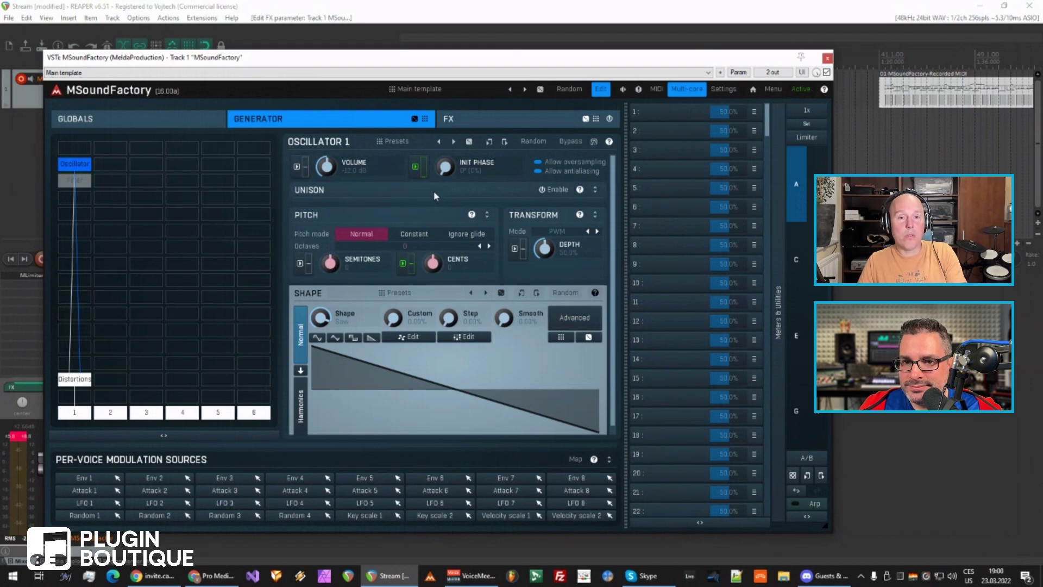
click(552, 191)
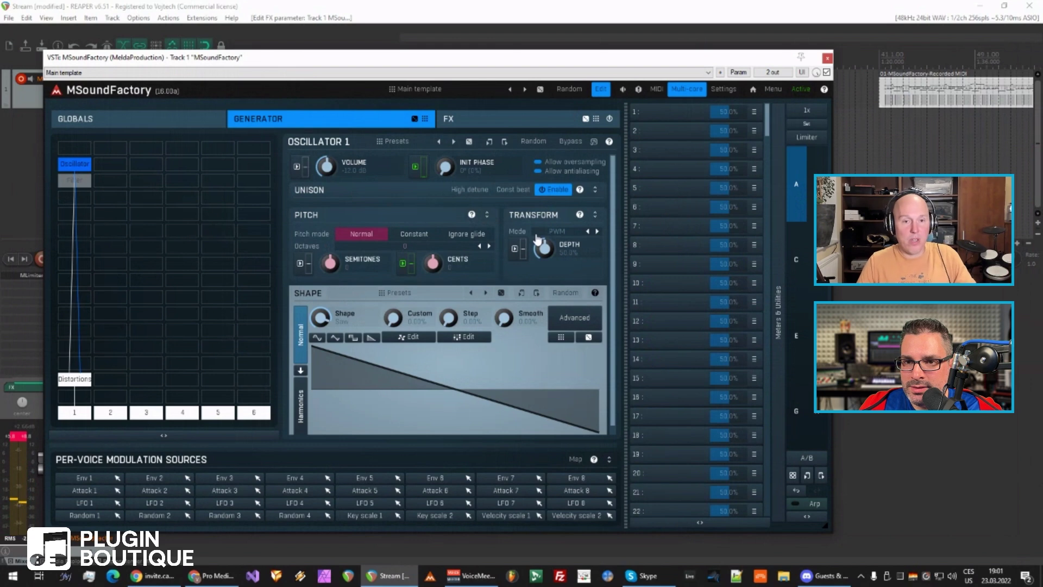
click(78, 182)
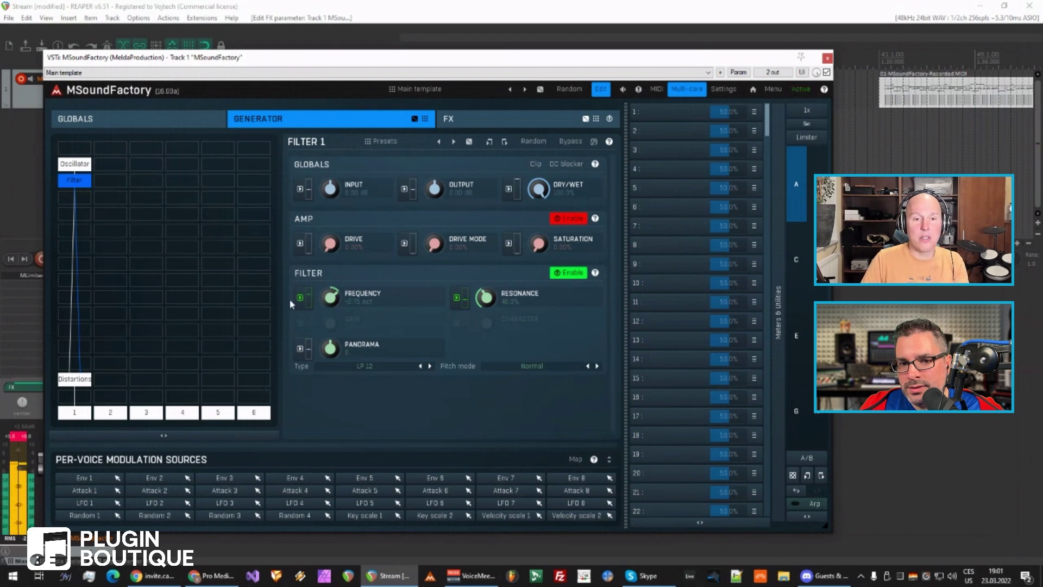
click(299, 298)
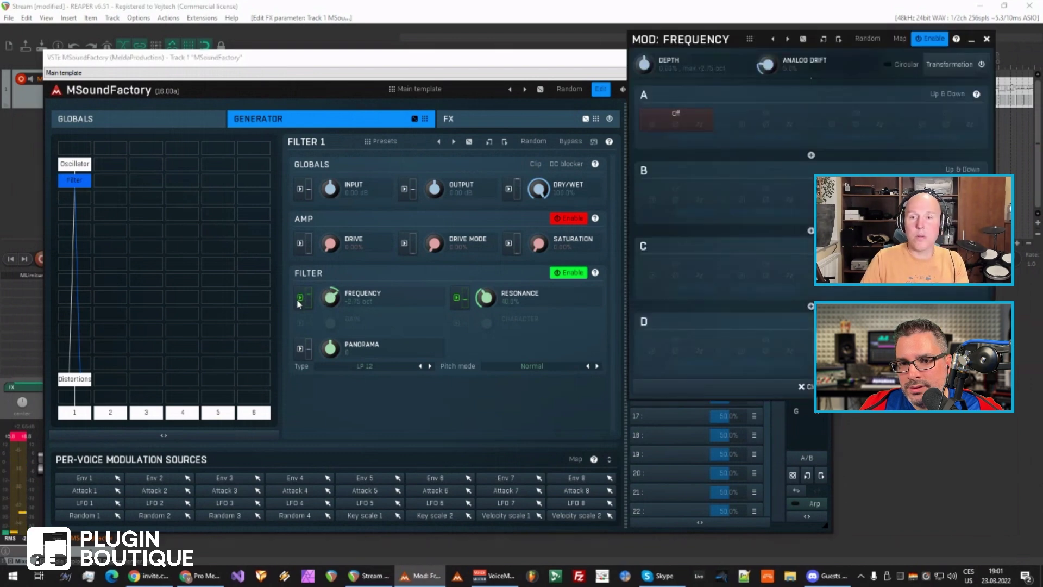
- Close the MOD: FREQUENCY modulation panel
click(795, 393)
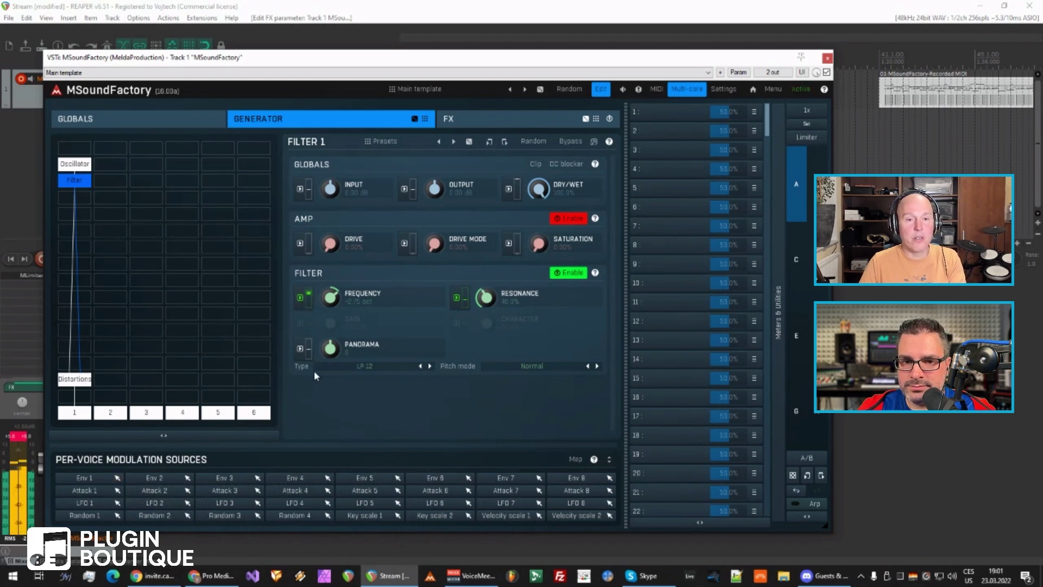
- Give Env 1 a short attack and slight decay to a -1.22 dB sustain
click(88, 478)
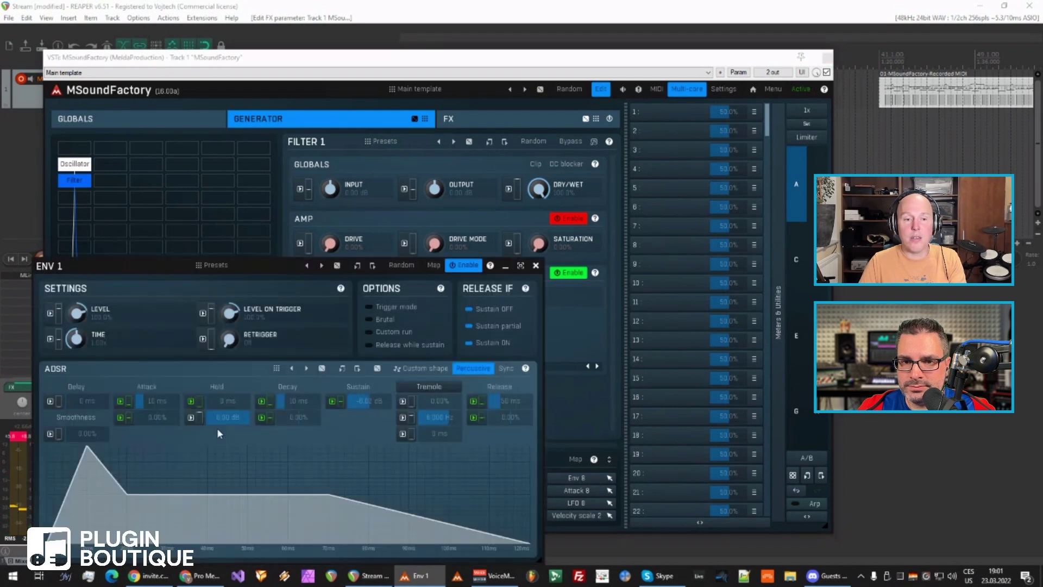
drag(155, 401, 156, 384)
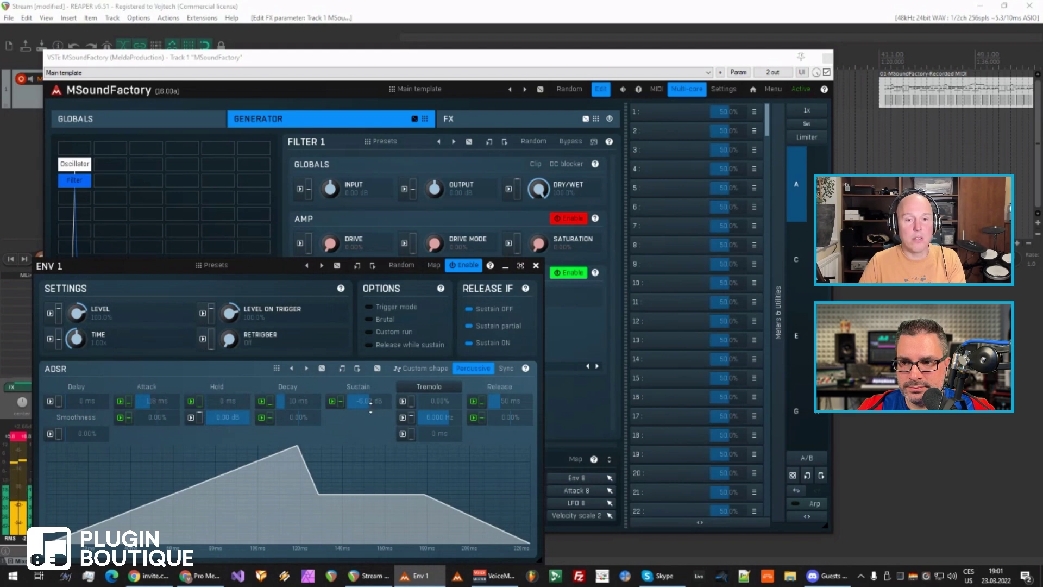
drag(372, 412, 373, 406)
drag(295, 401, 302, 391)
click(536, 267)
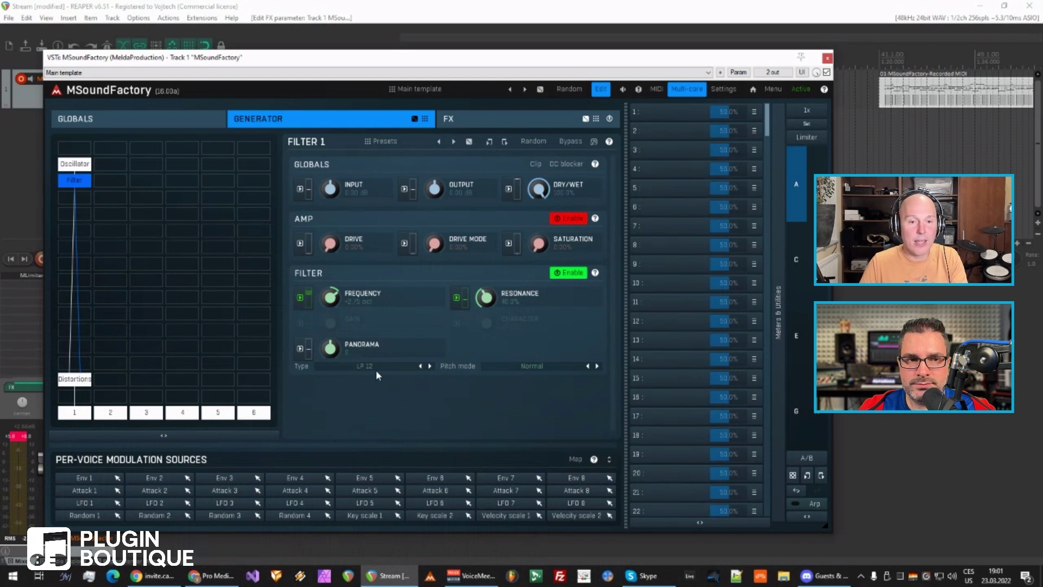
click(299, 301)
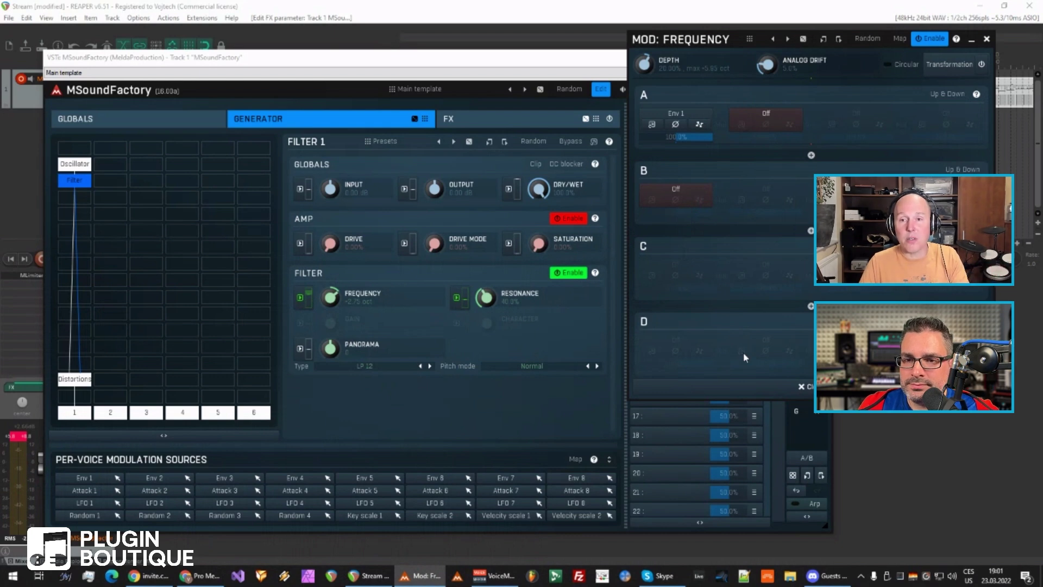
- Add LFO 1 as a second frequency modulator and stretch Env 1's attack to about two seconds
click(766, 114)
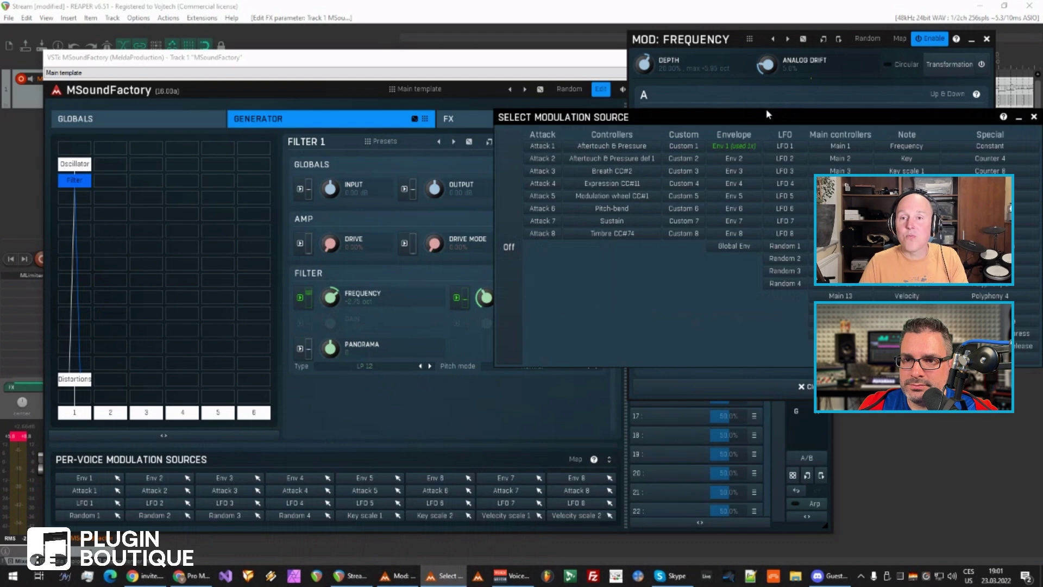
click(784, 147)
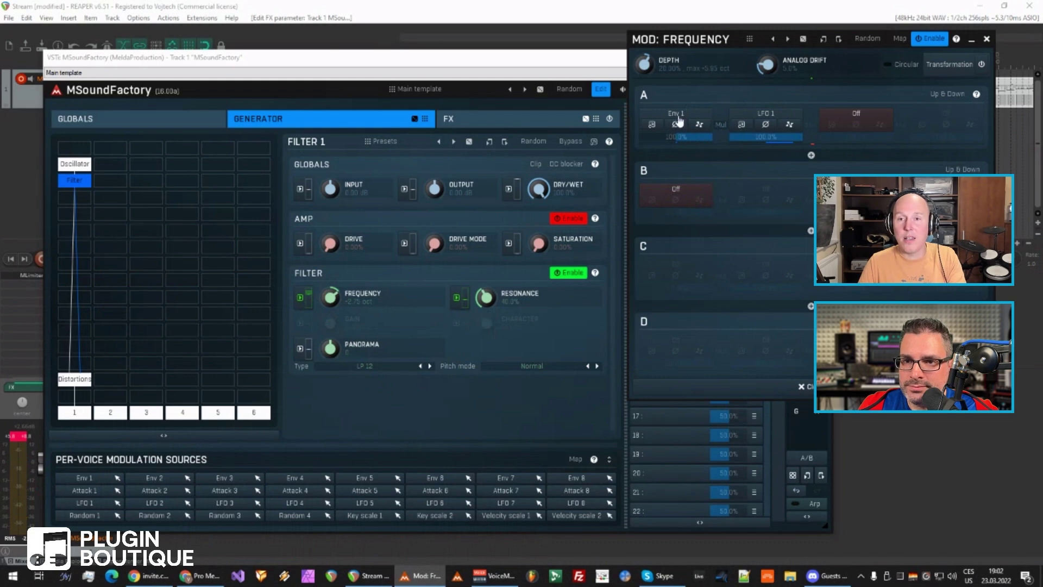
click(652, 125)
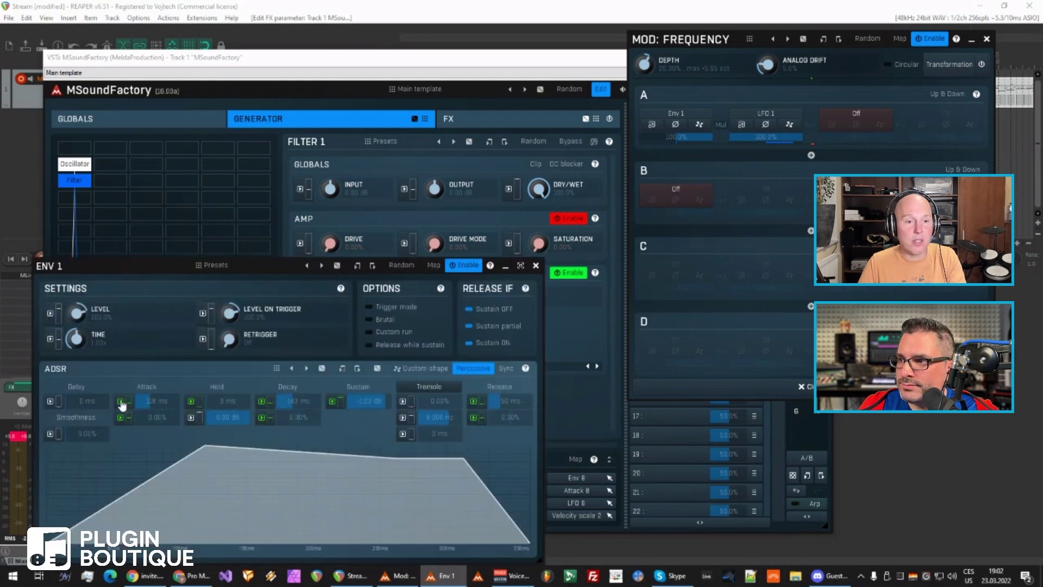
drag(159, 396, 165, 398)
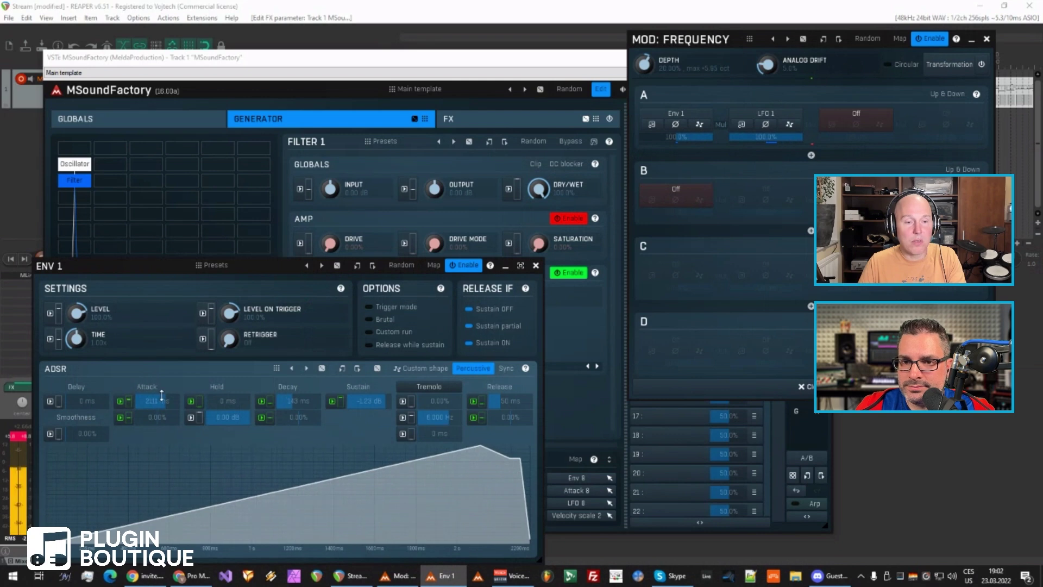
click(535, 266)
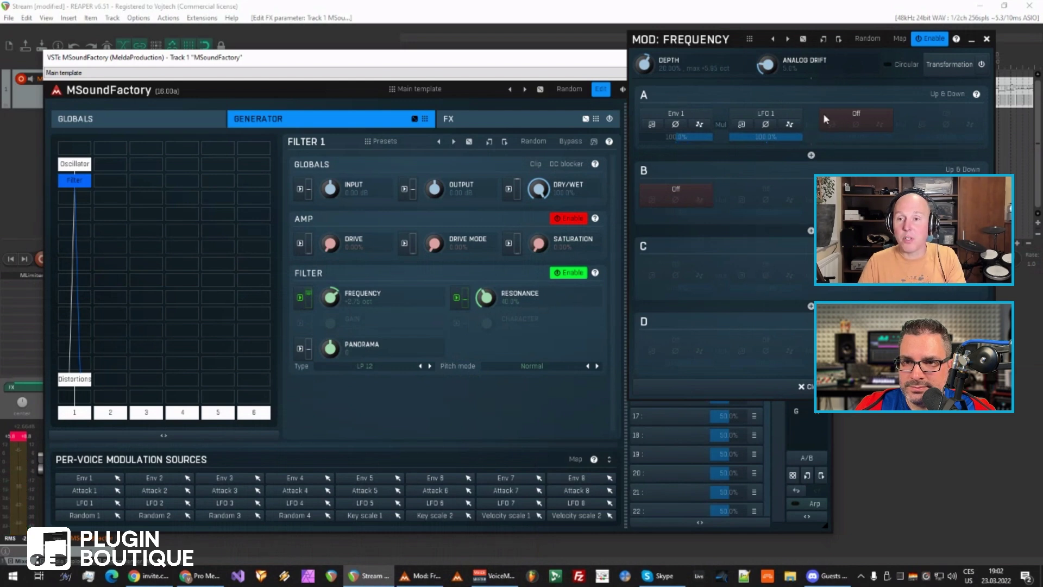
- Add Timbre CC#74 as a frequency modulator, then remove it again
click(863, 112)
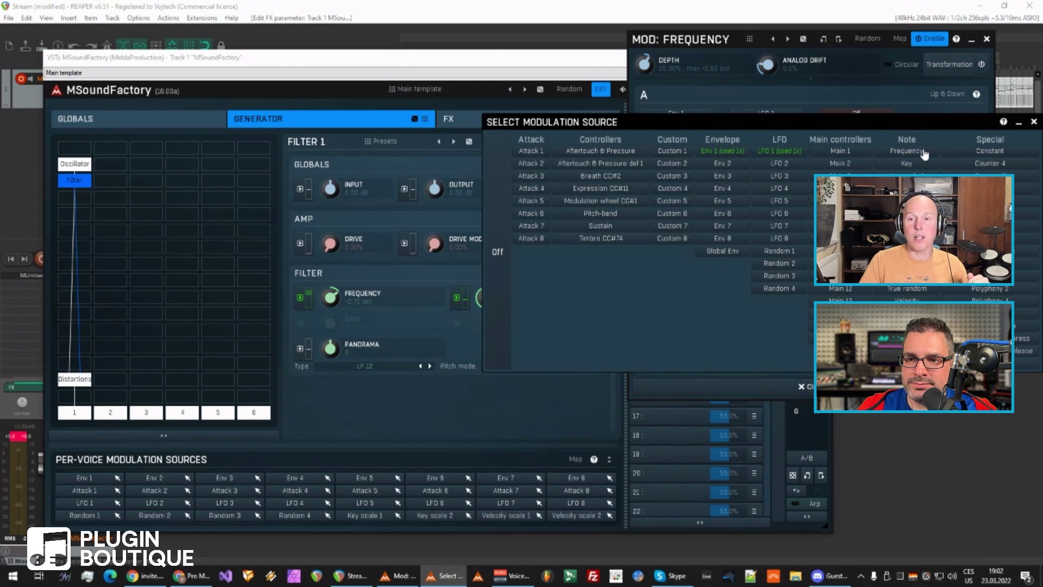
click(607, 239)
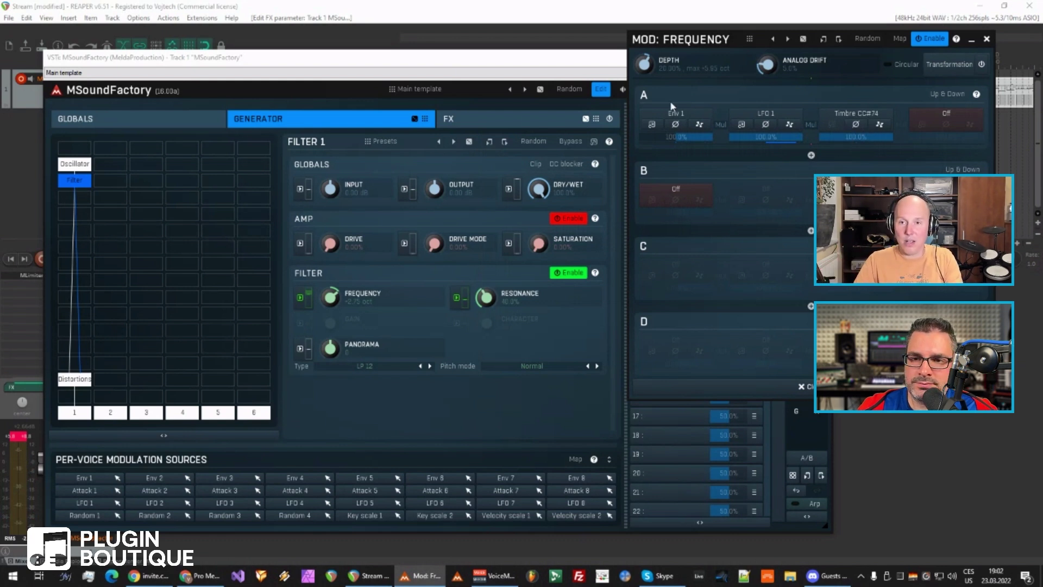
click(870, 117)
click(497, 309)
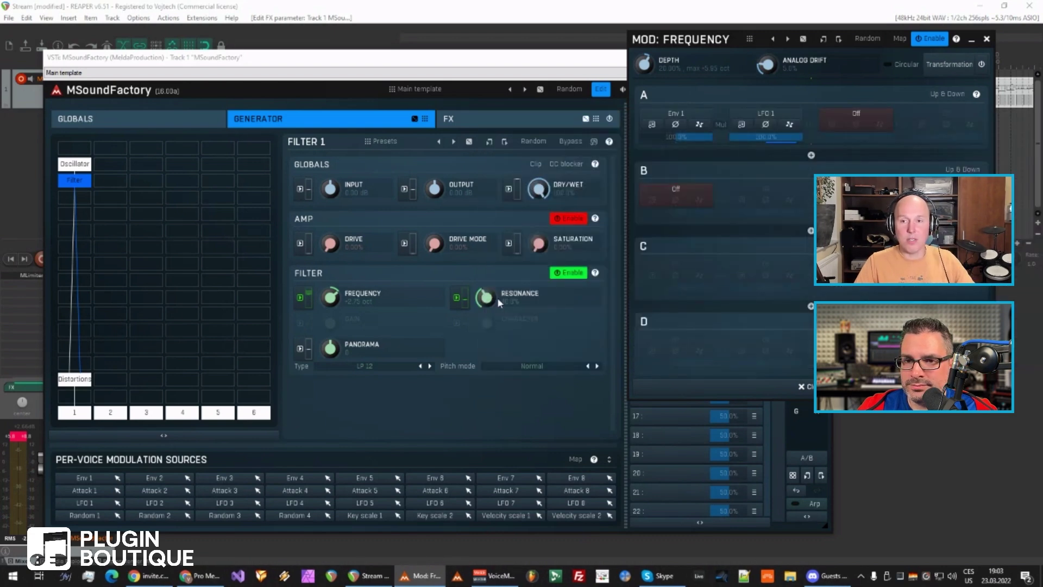
click(719, 389)
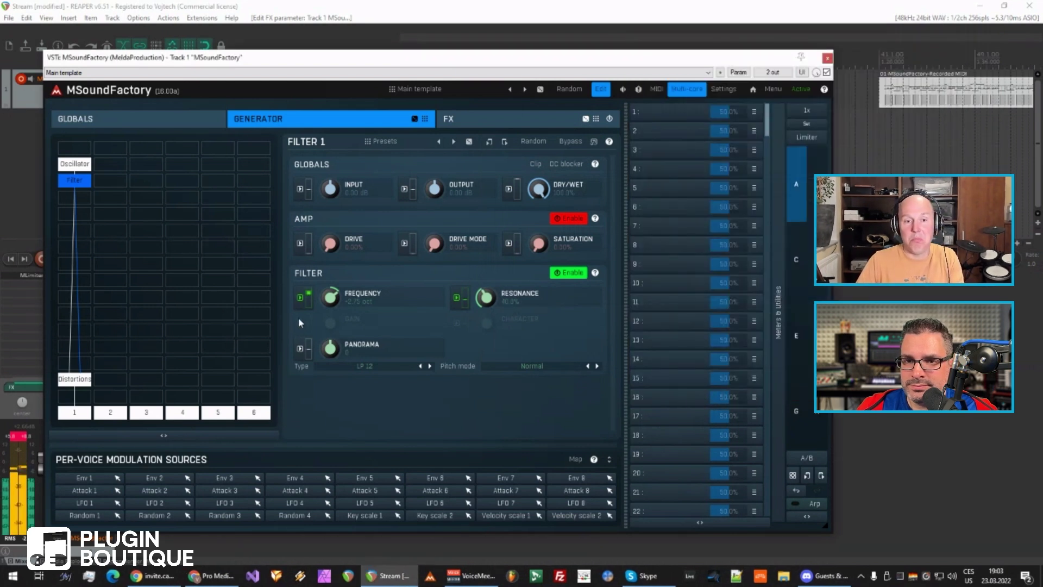
- Load WaveTable8 into column 2 with a random preset, then move and enlarge the plugin window
click(121, 167)
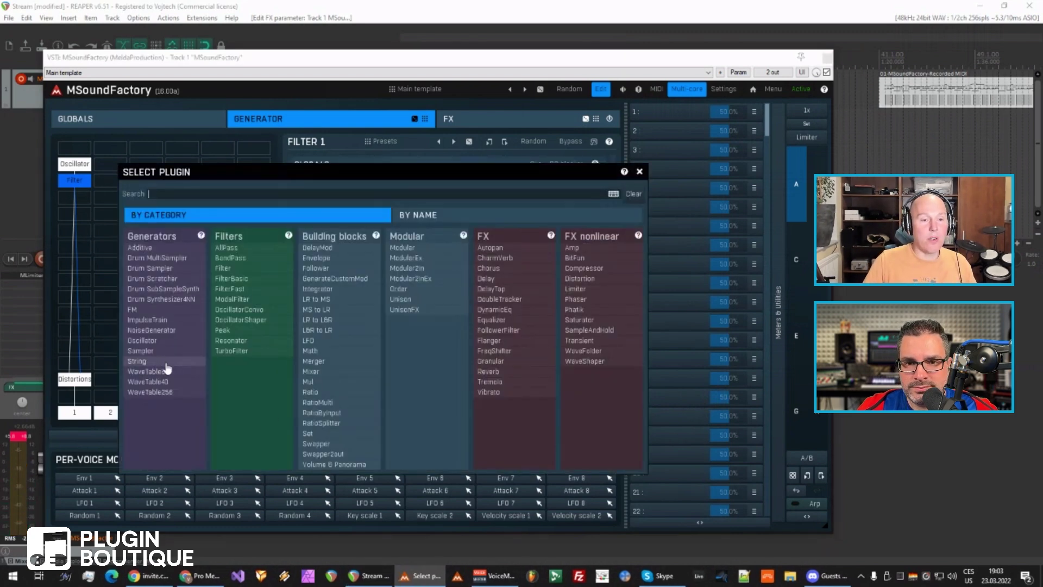
click(163, 371)
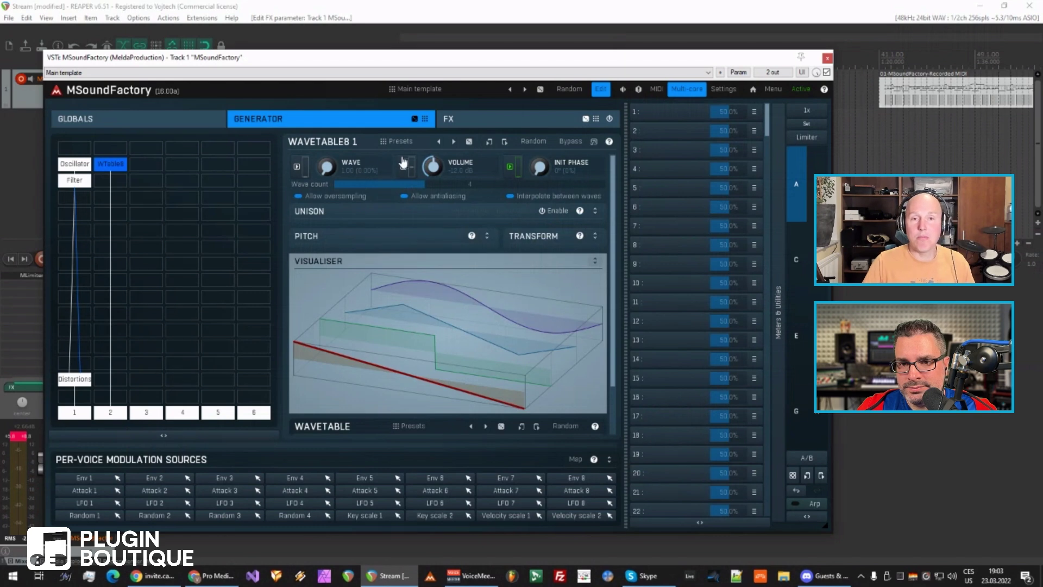
click(471, 143)
click(470, 143)
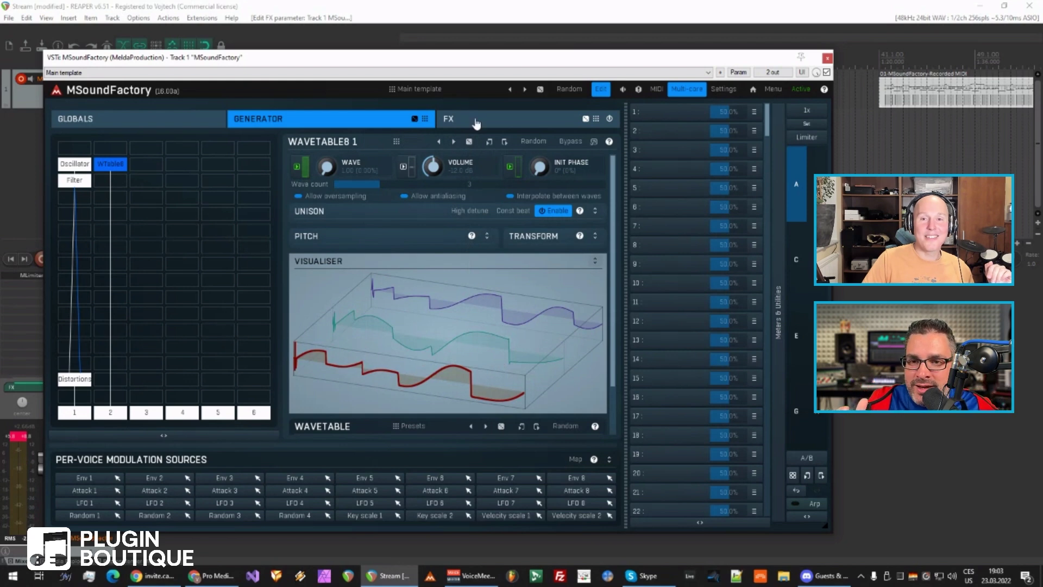
drag(429, 58, 427, 24)
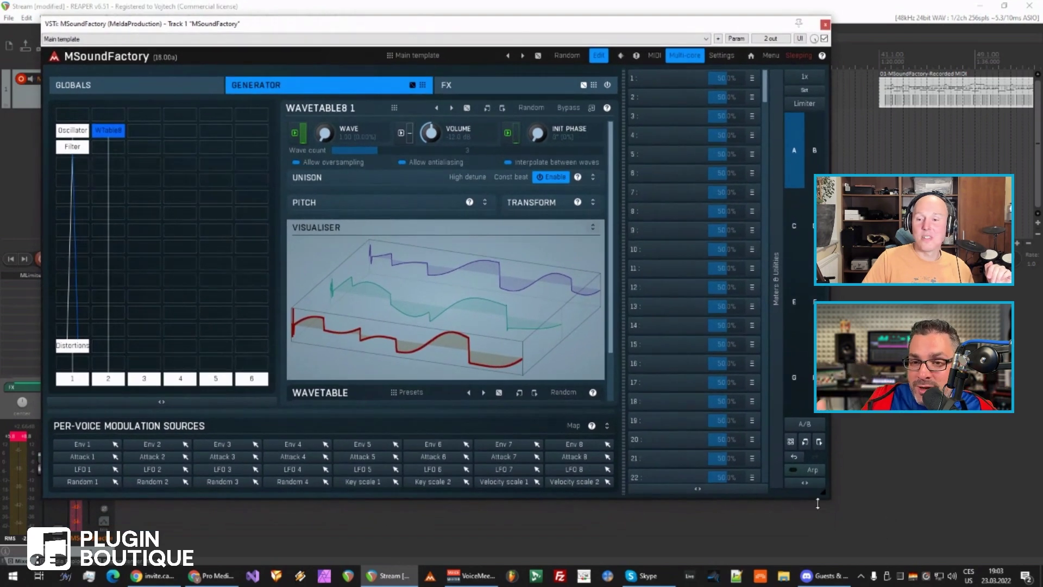
drag(820, 492, 892, 525)
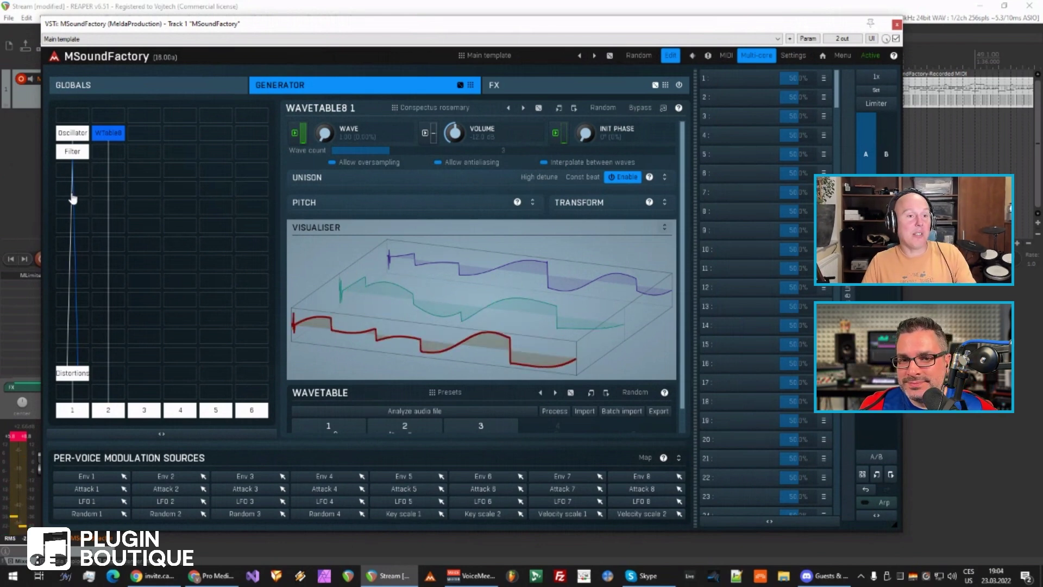
- Load a String generator into column 3, then toggle outputs 1 and 2 off and back on
click(143, 134)
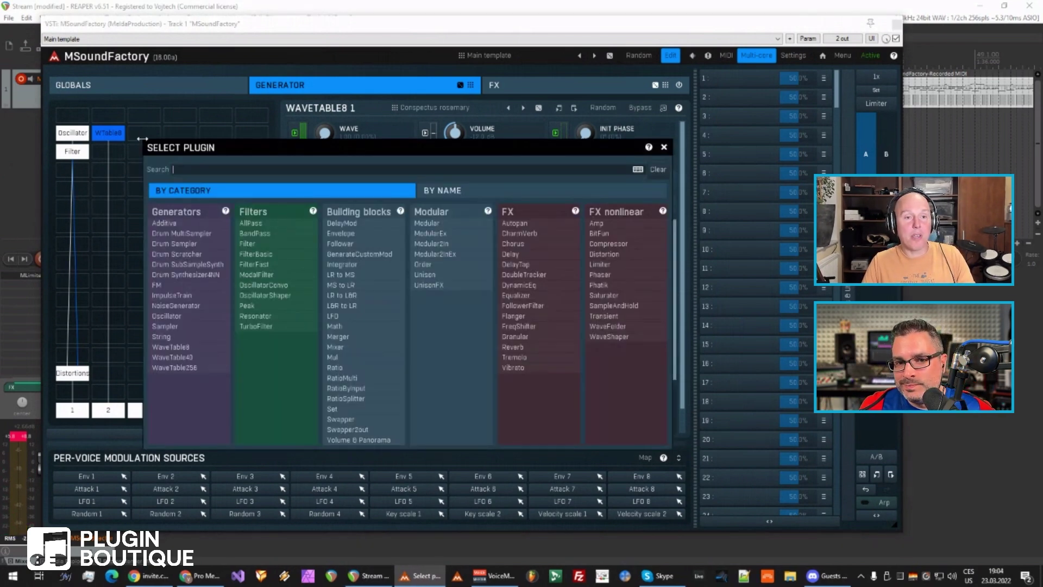
click(192, 339)
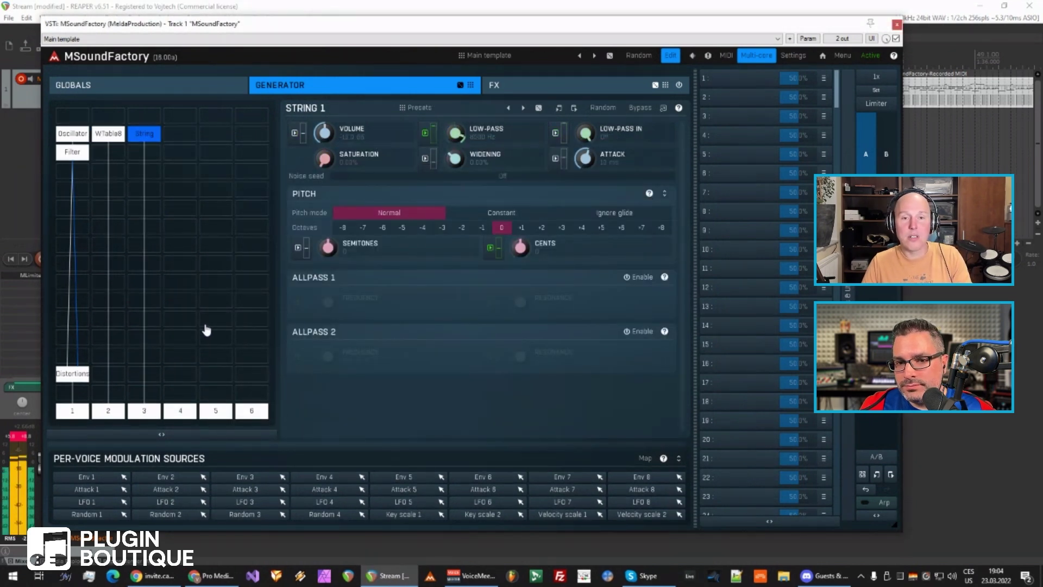
click(108, 409)
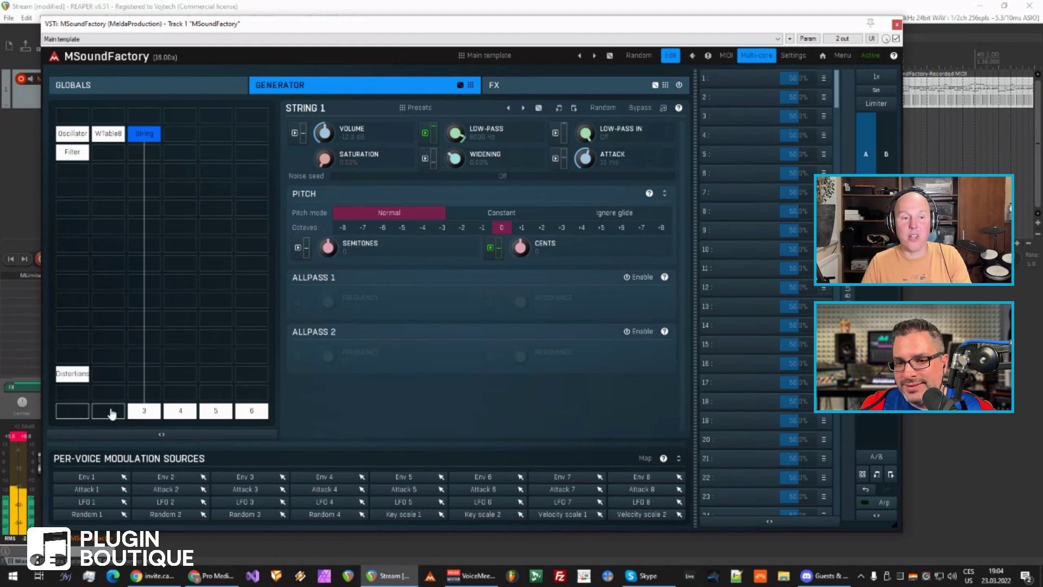
click(110, 411)
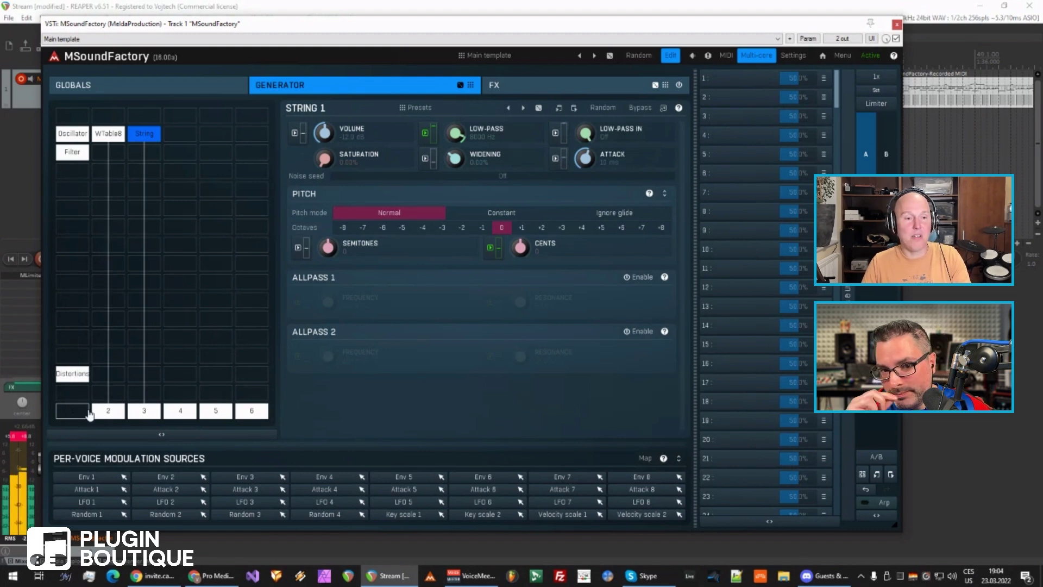
click(83, 413)
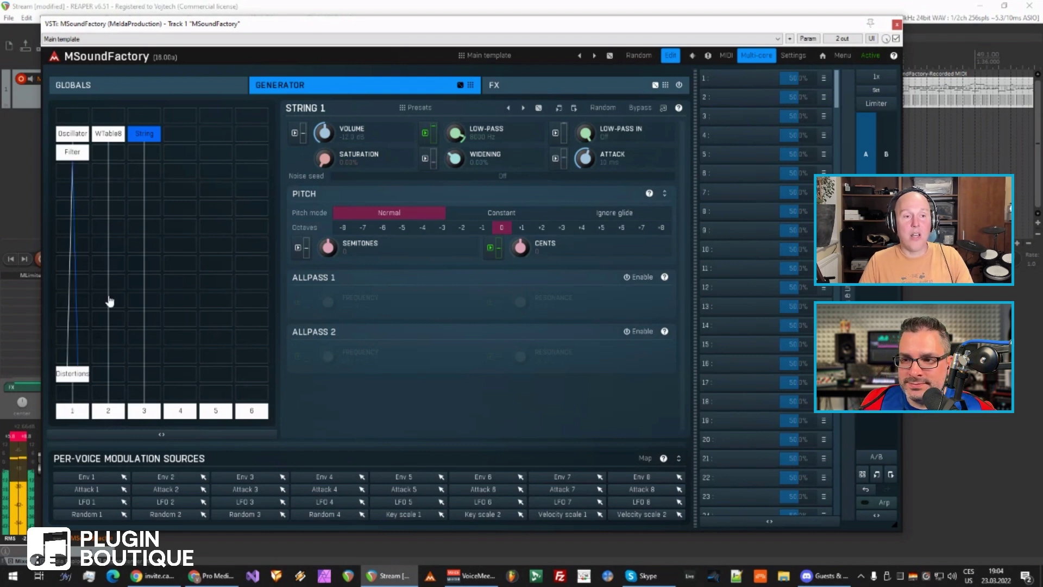
click(80, 196)
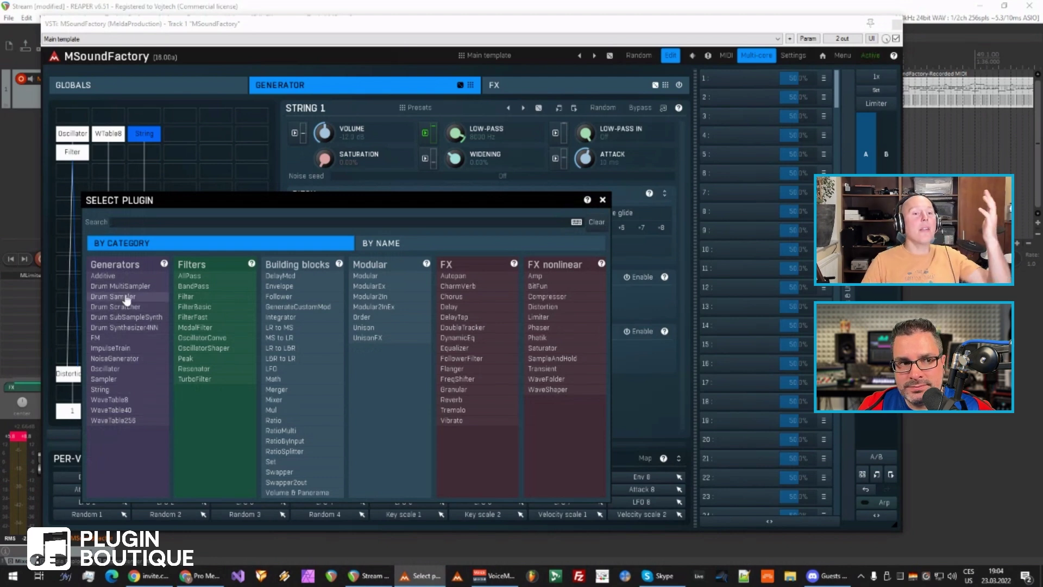
- Add a Drum Sampler to the fourth column
click(181, 158)
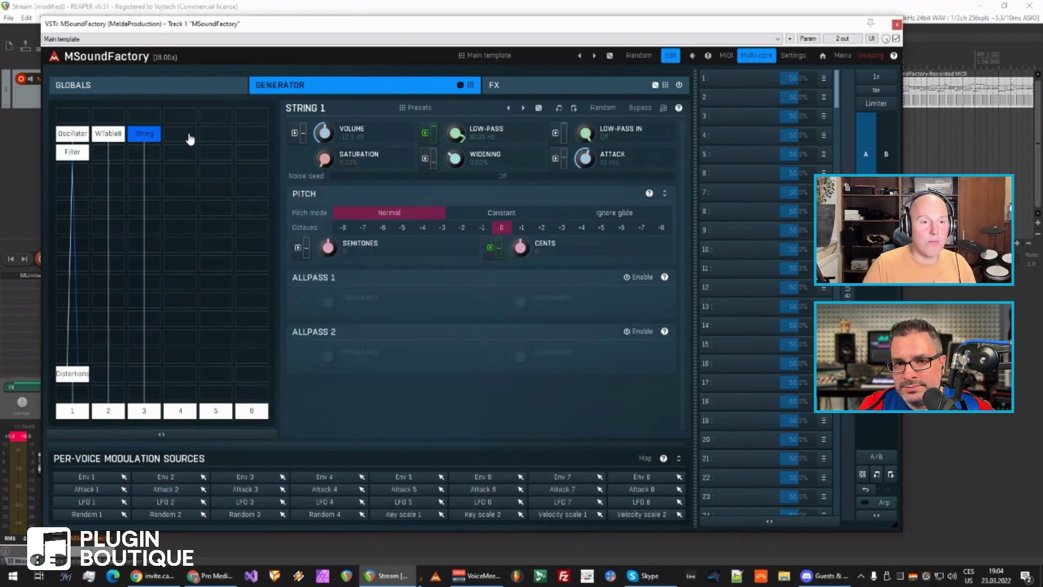
click(187, 140)
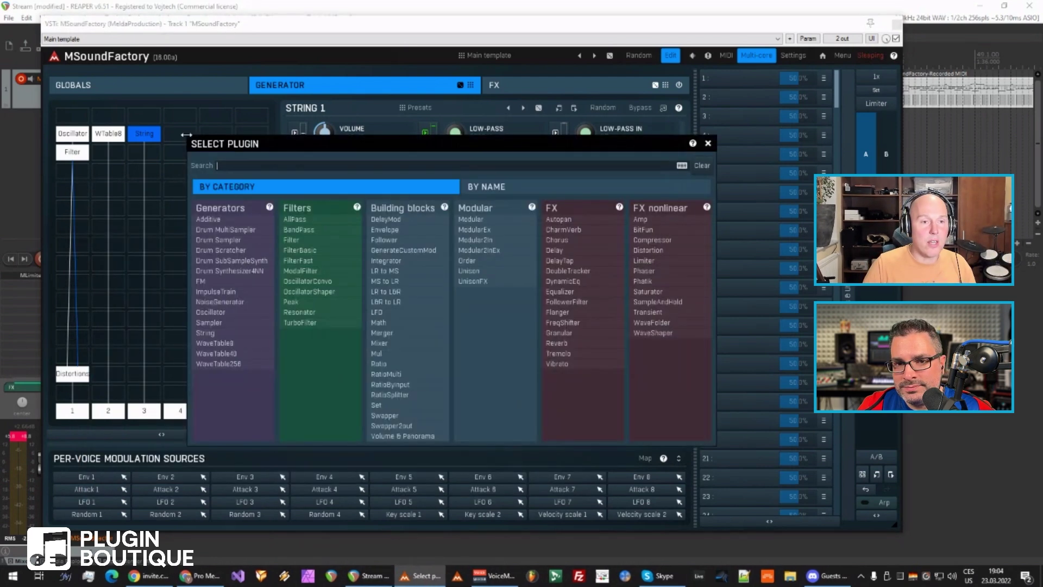
click(222, 247)
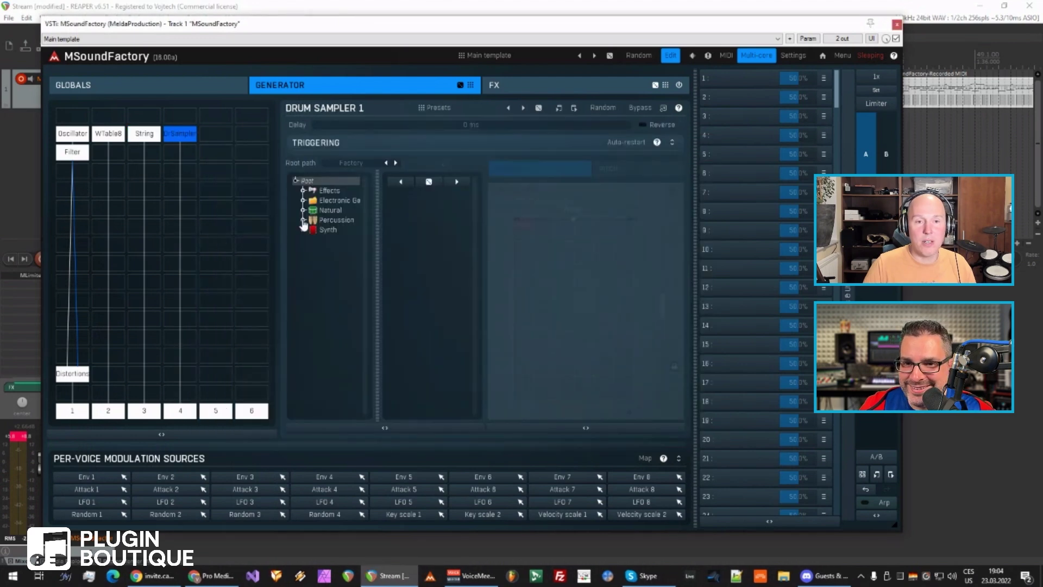
- Browse the Natural sample folders and load Snare 006.wav into the Drum Sampler
double_click(330, 209)
double_click(333, 220)
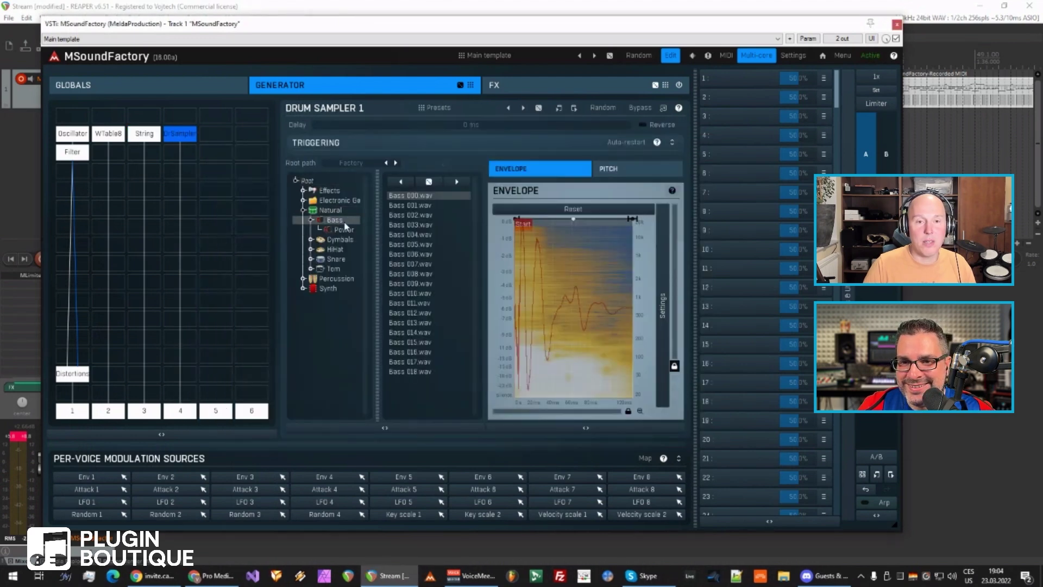
click(410, 228)
click(410, 304)
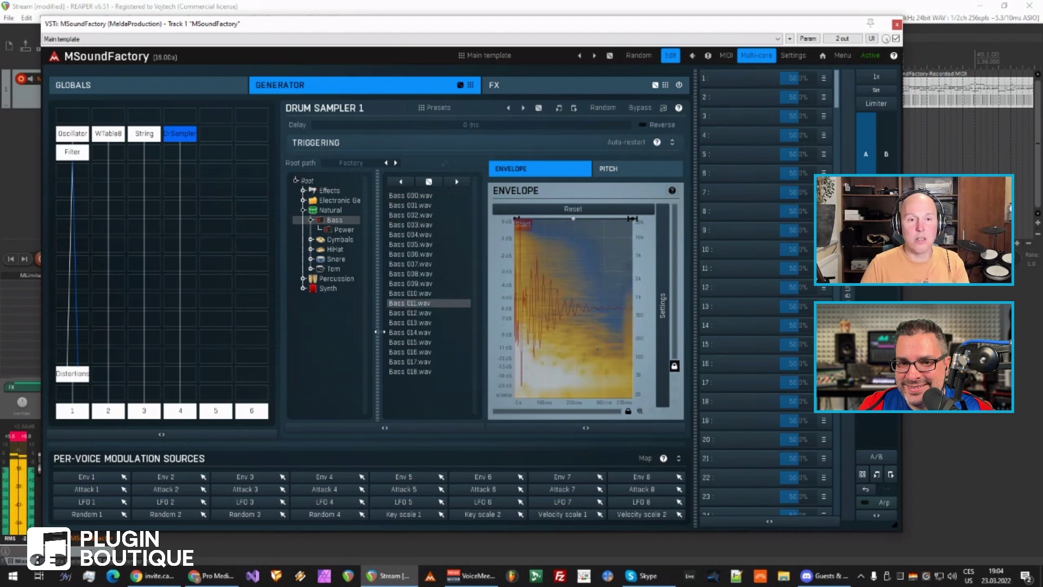
click(334, 259)
click(425, 255)
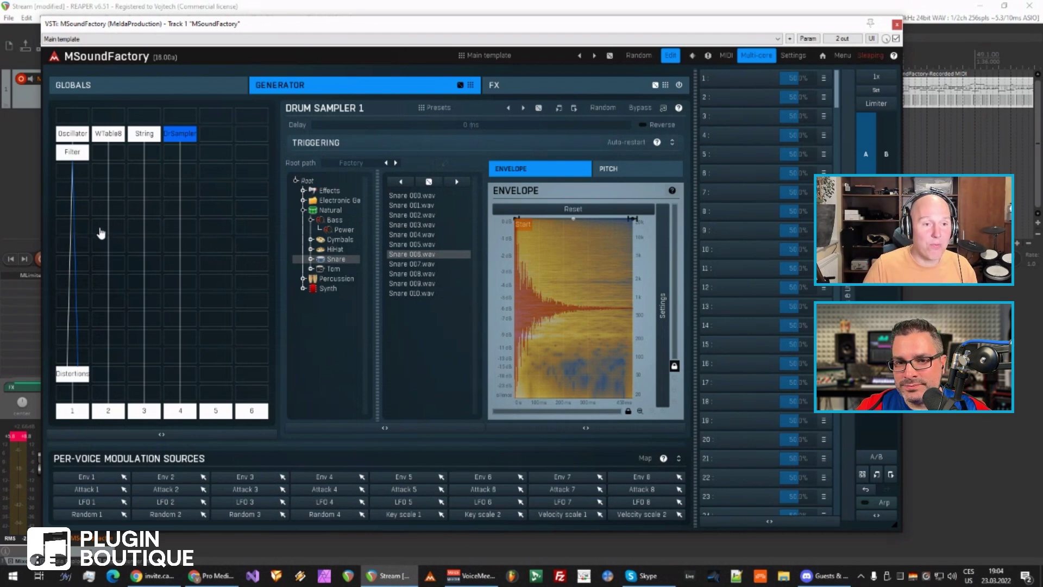
click(103, 228)
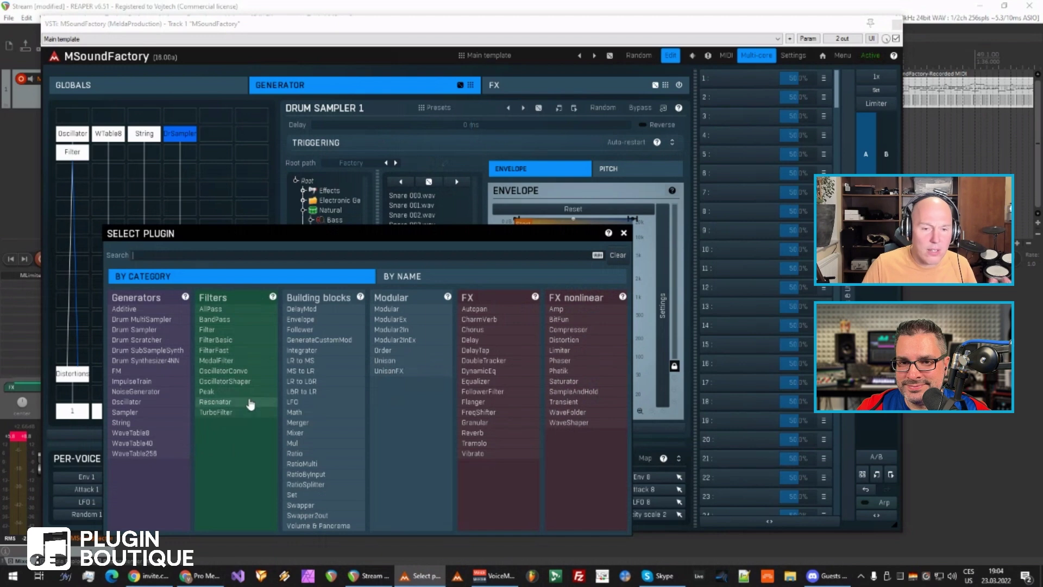
- Add a Merger module below WTable8
click(324, 422)
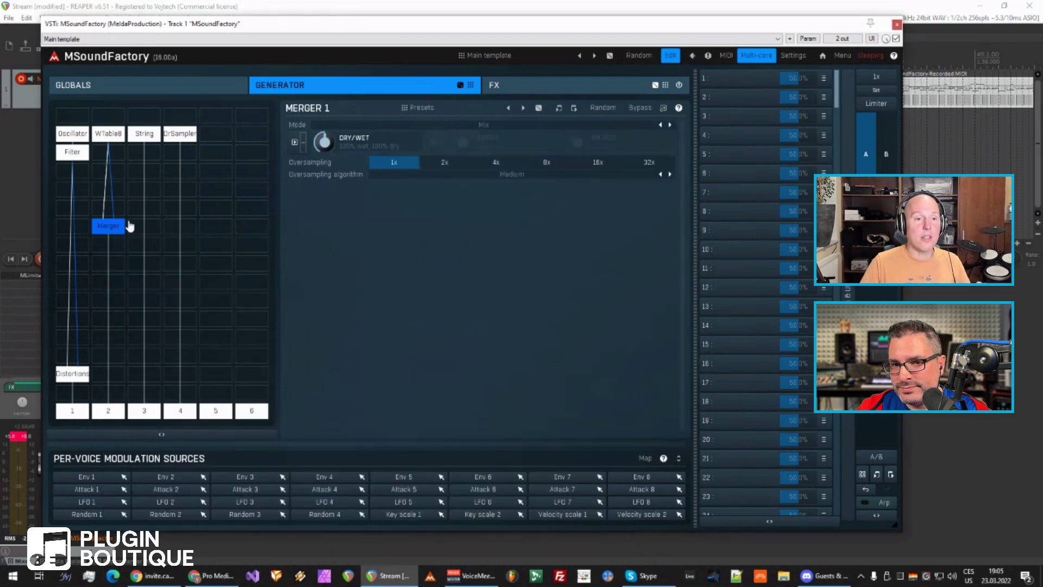
right_click(121, 228)
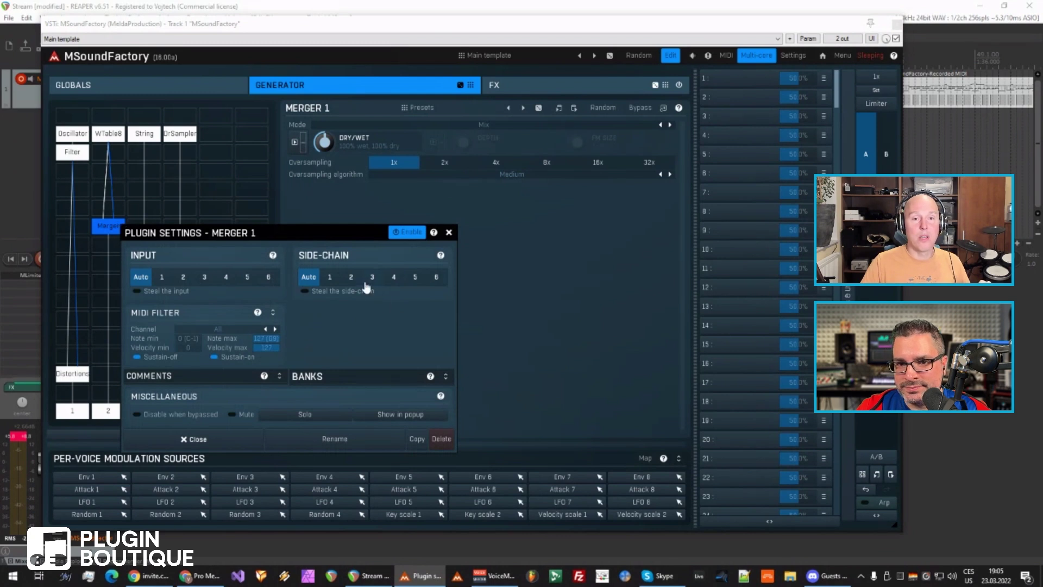
key(Escape)
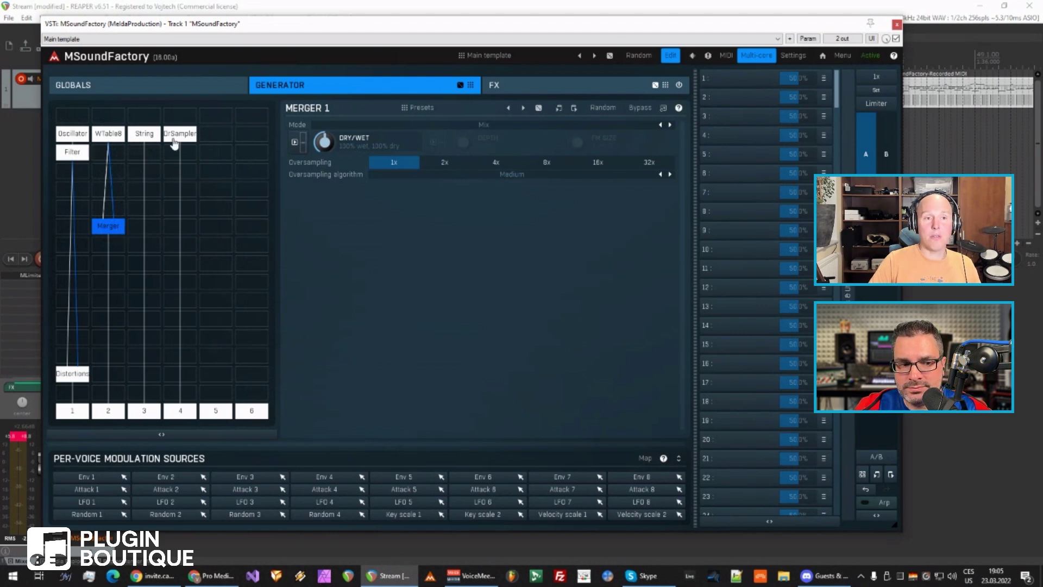
- Set the Merger's side-chain to column 4 and enable side-chain stealing
right_click(111, 229)
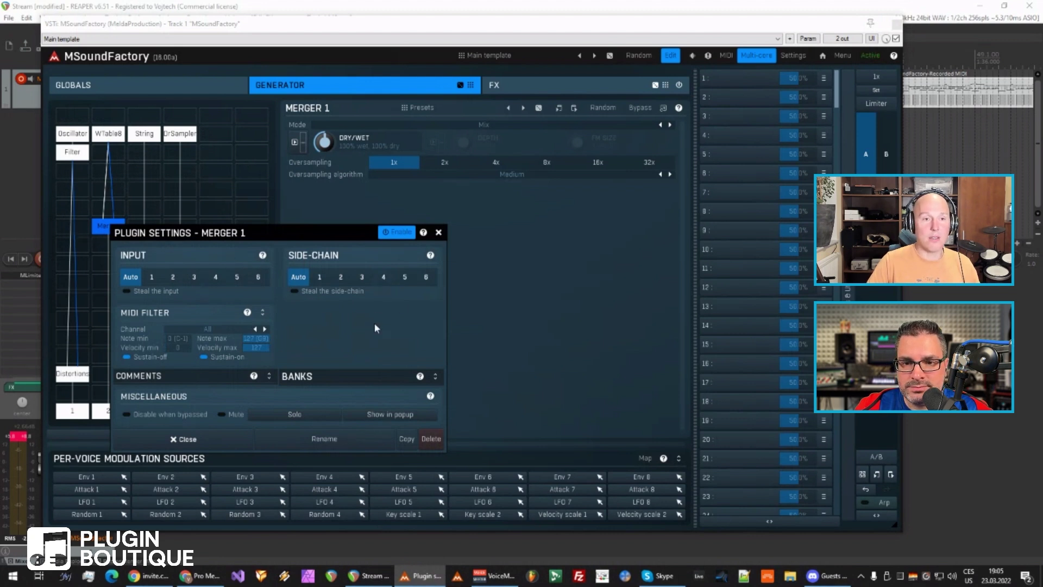
click(382, 279)
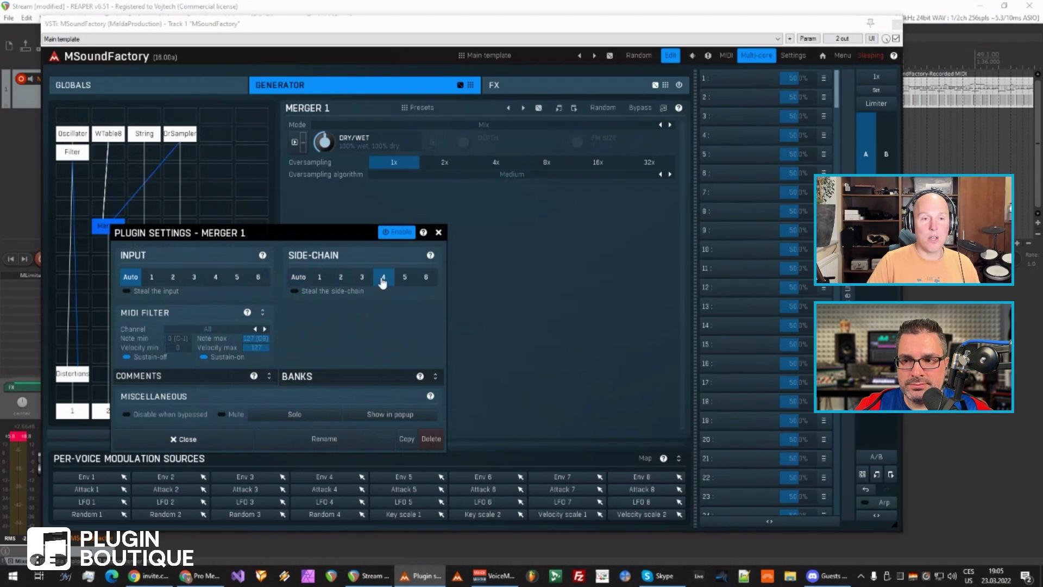
click(350, 293)
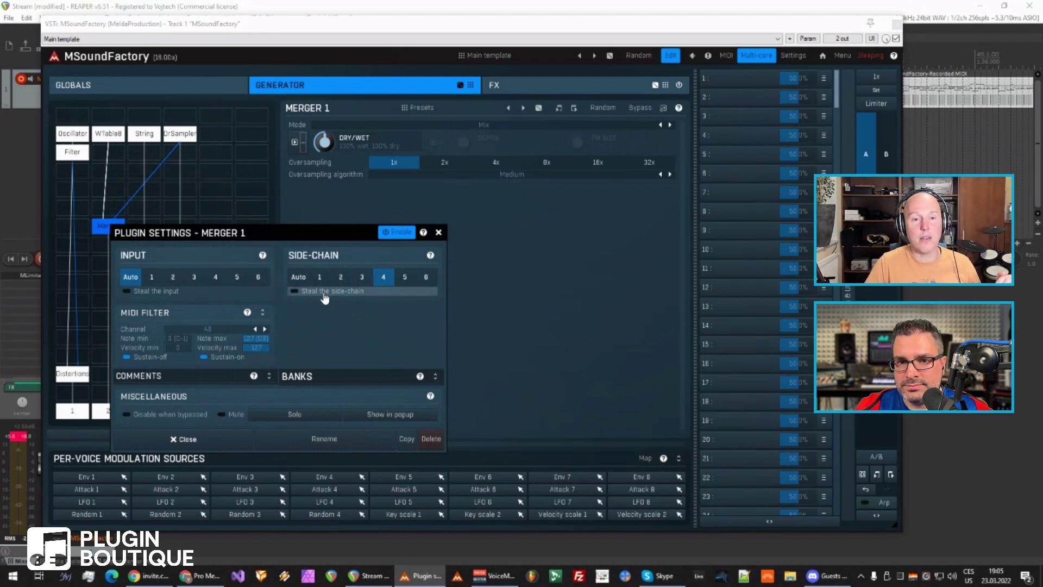
click(324, 298)
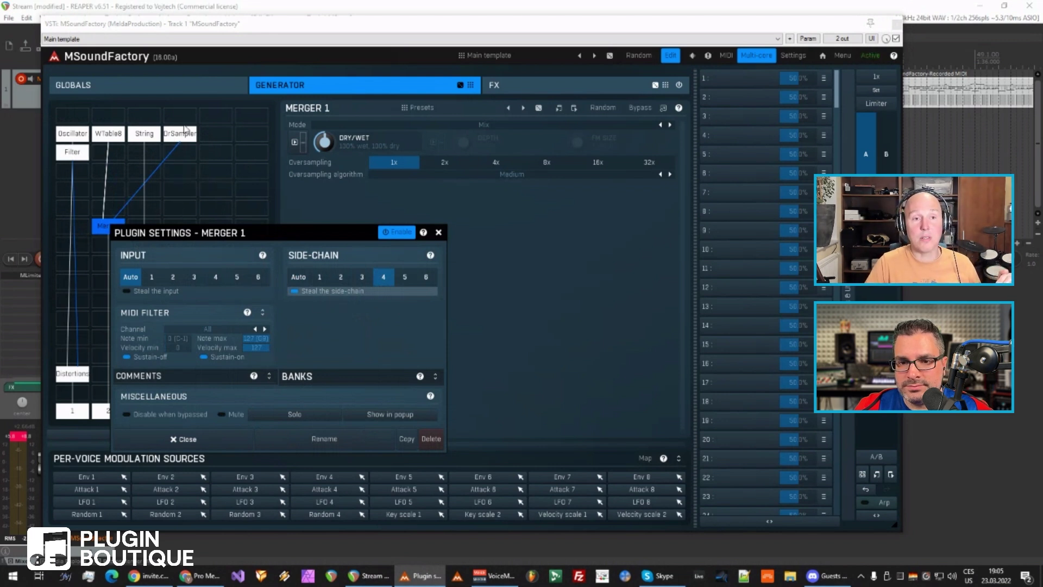
click(189, 439)
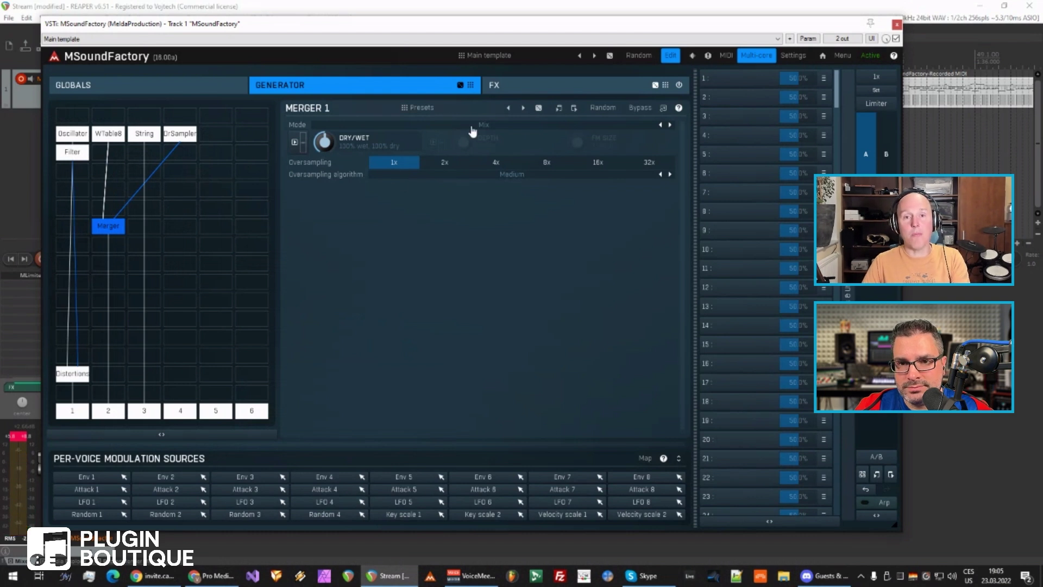
- Step the Merger mode through FM (abs), Ring modulation, Frequency shift and Maximization
click(669, 125)
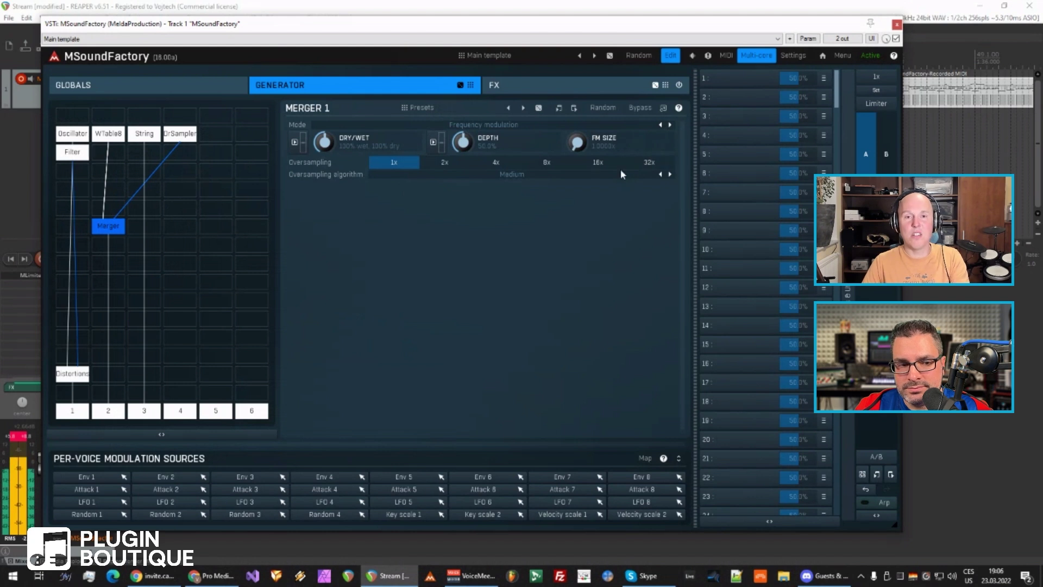
click(669, 125)
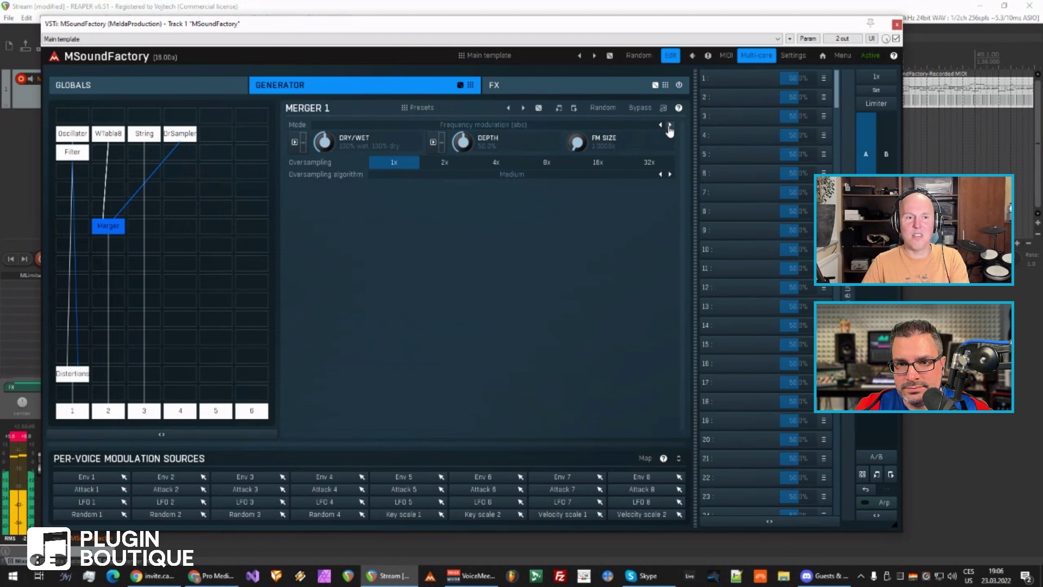
click(670, 125)
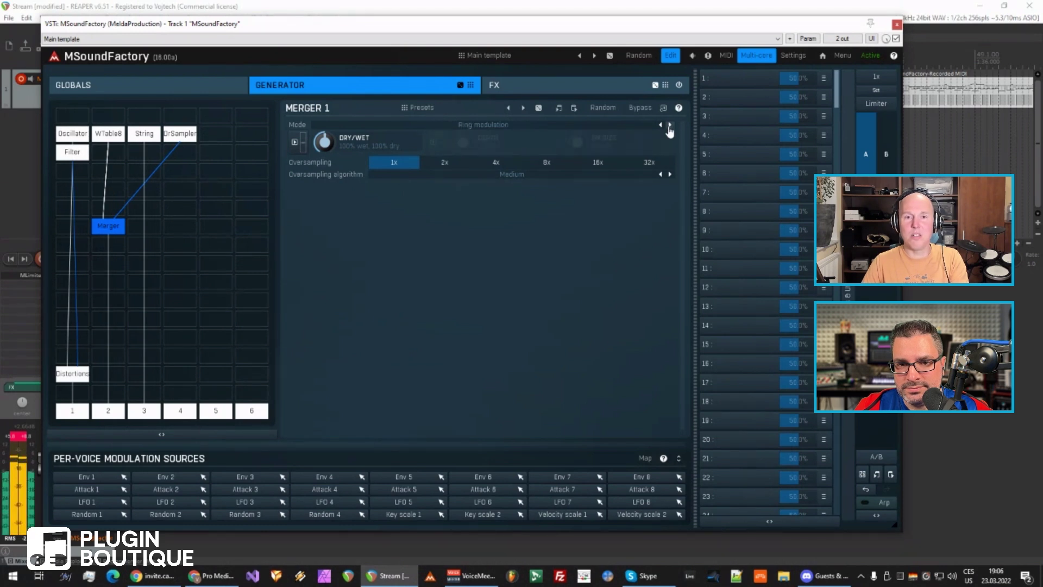
click(670, 126)
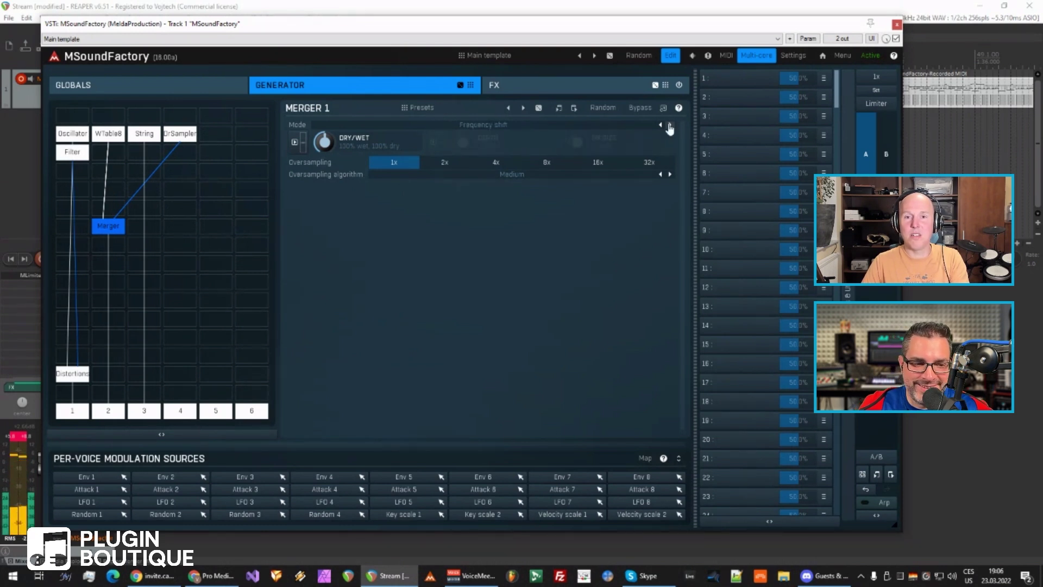
click(670, 125)
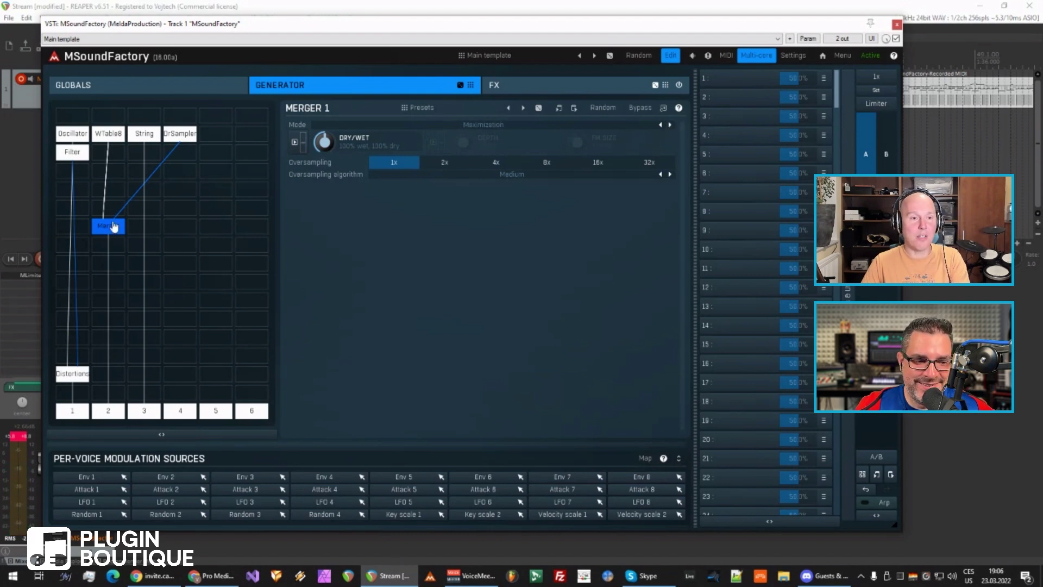
right_click(111, 232)
click(361, 280)
click(186, 442)
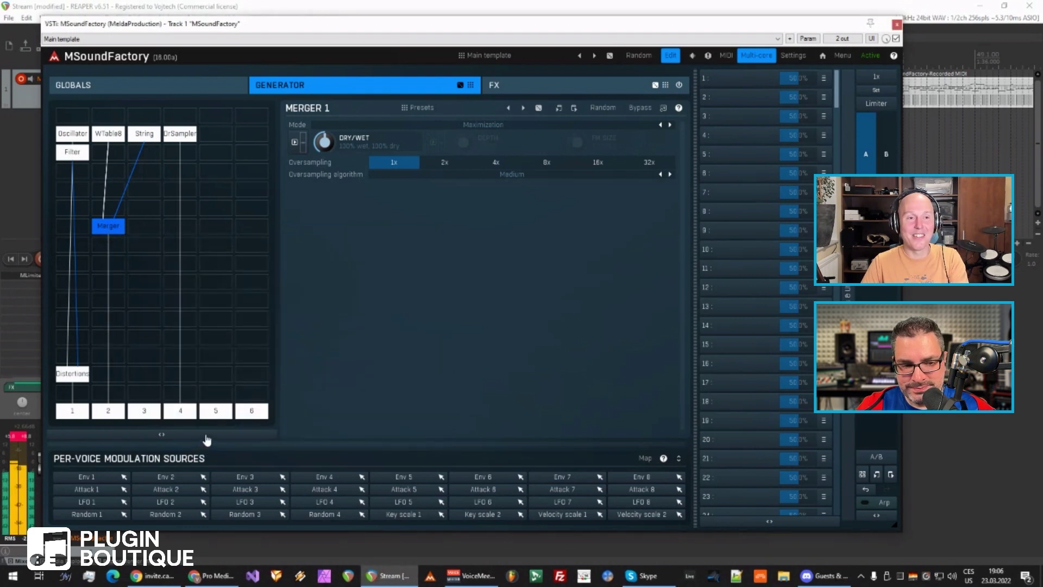
- Switch off outputs 1 and 4, return the Merger to Frequency modulation, then re-enable output 4
click(71, 411)
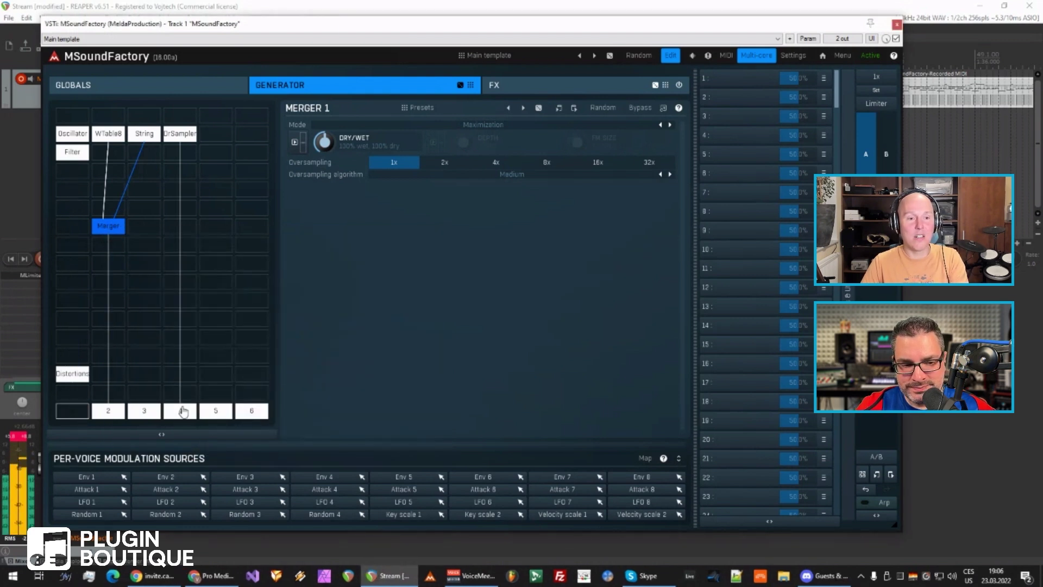
click(183, 411)
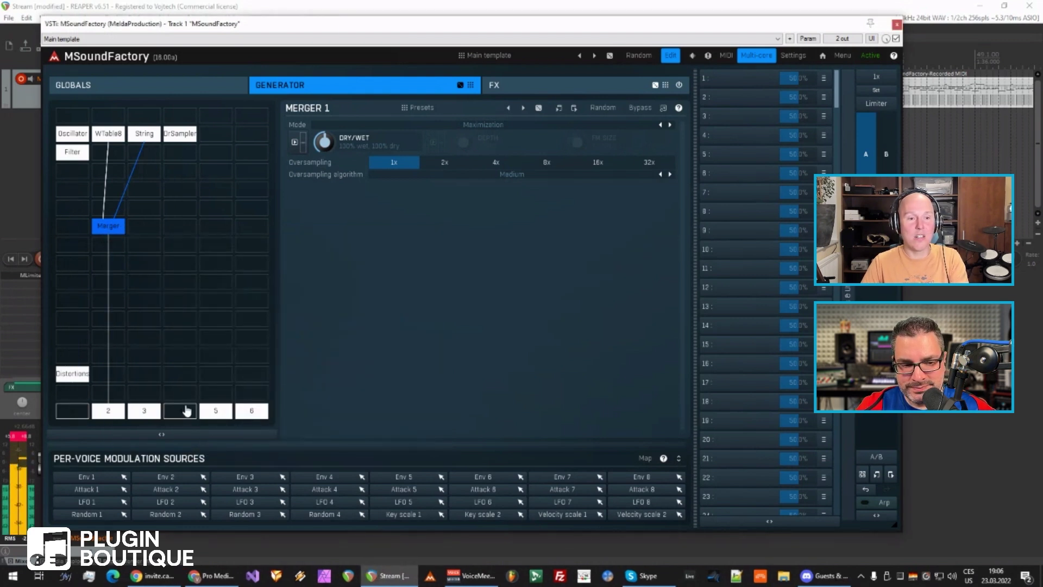
click(660, 126)
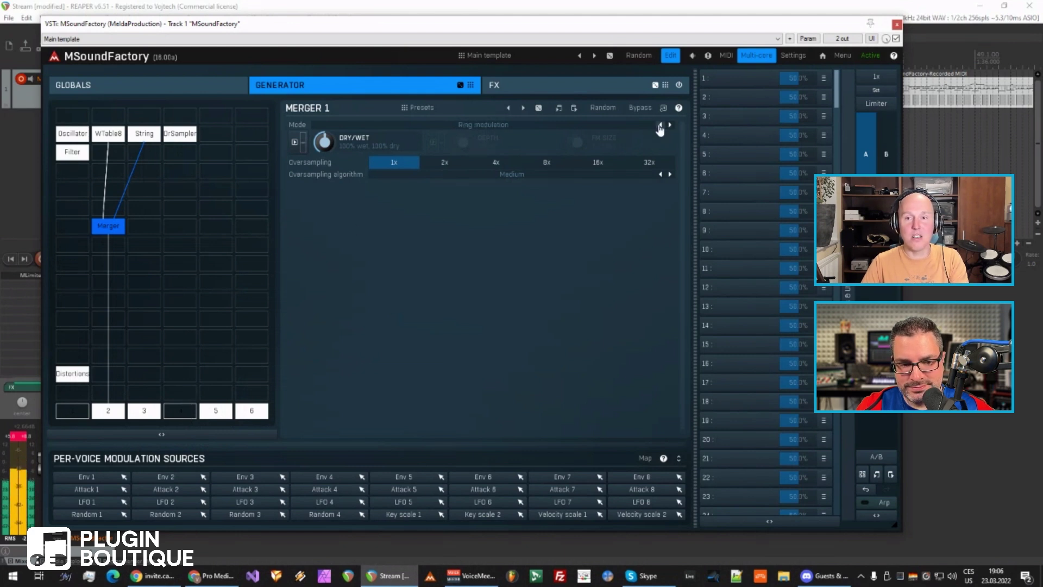
click(659, 126)
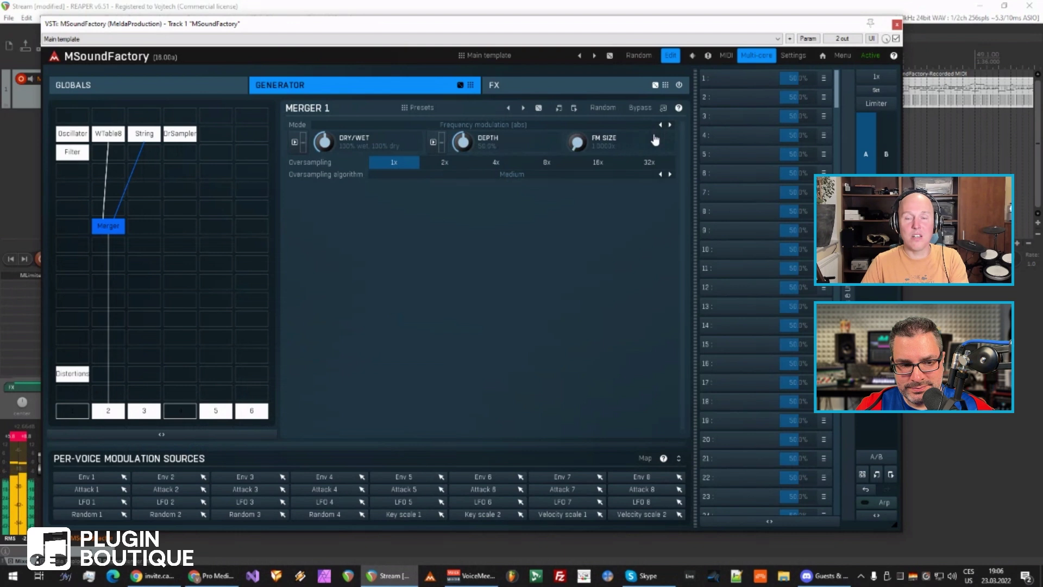
click(660, 126)
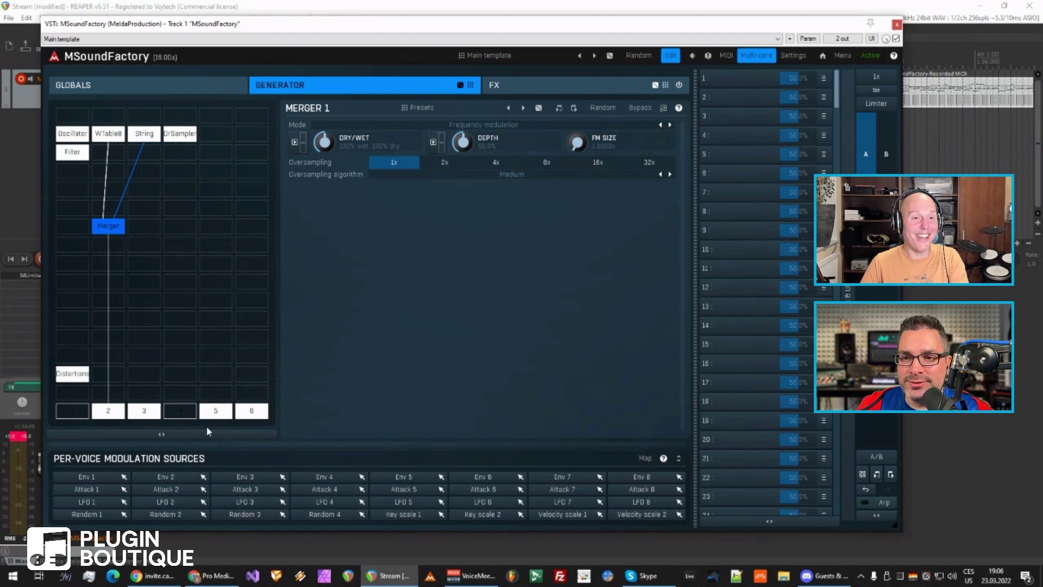
click(183, 412)
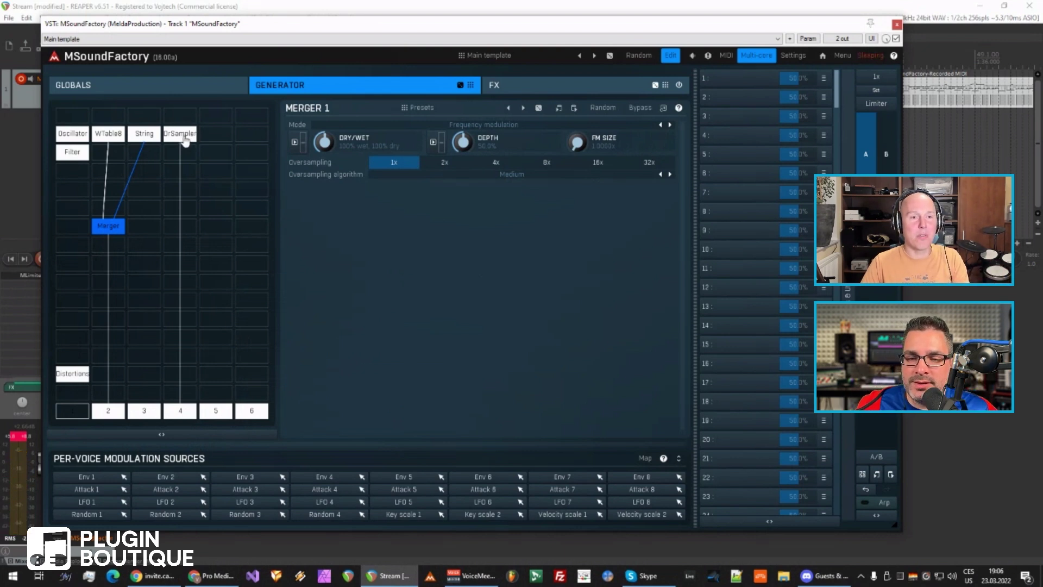
- Add a Resonator below the Drum Sampler and switch off outputs 2 and 3
click(179, 284)
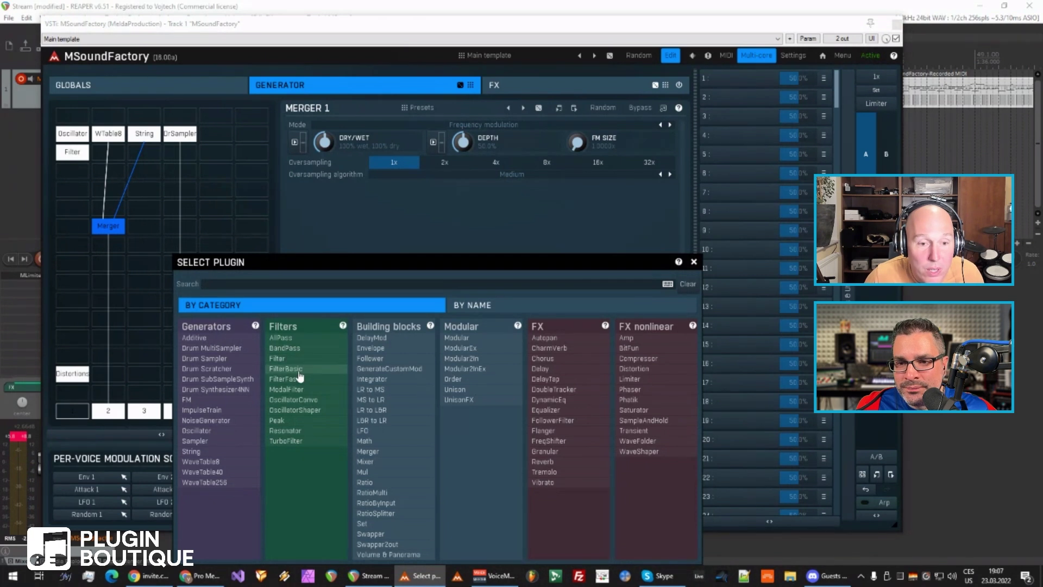
click(277, 430)
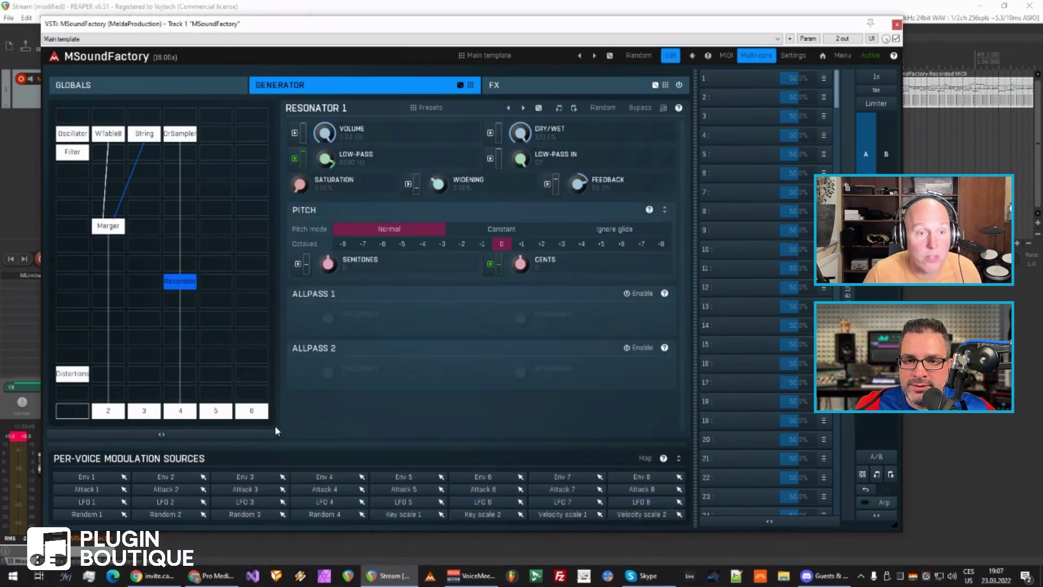
click(108, 411)
click(144, 411)
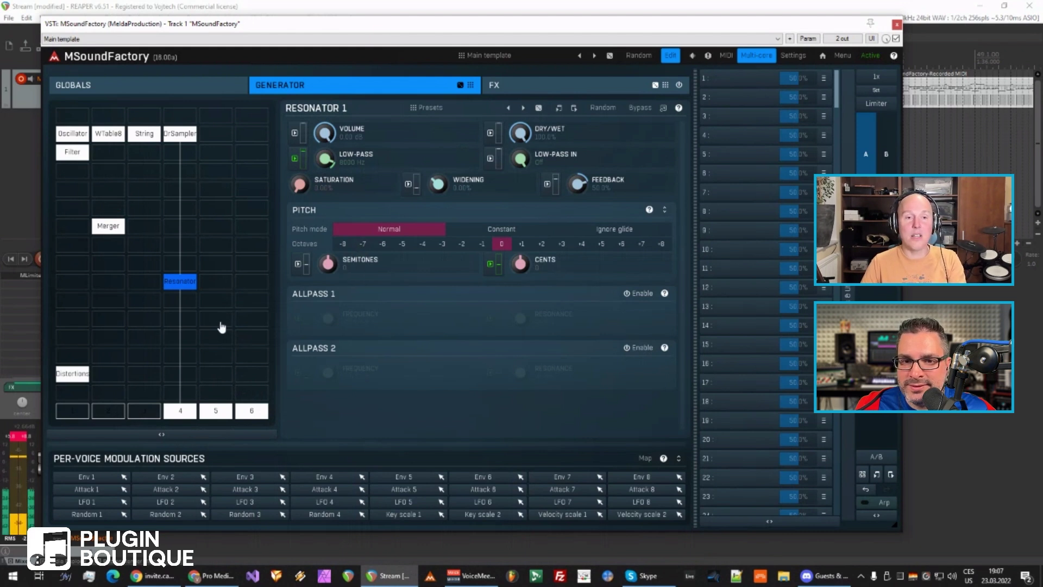
- Set Resonator feedback to about 86%, enable Allpass 1, and set saturation to about 43.6%
click(154, 137)
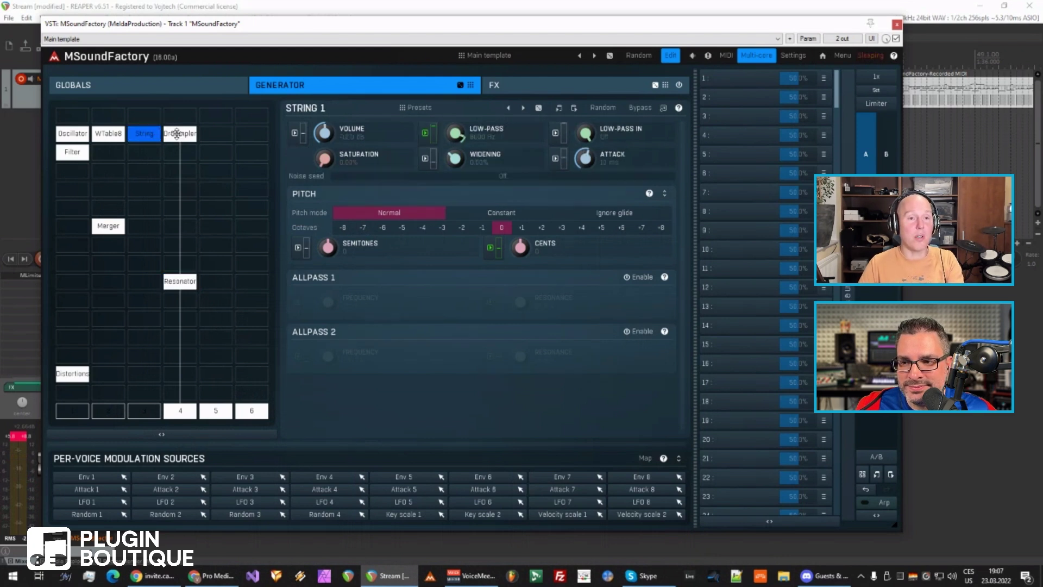
click(177, 138)
click(182, 287)
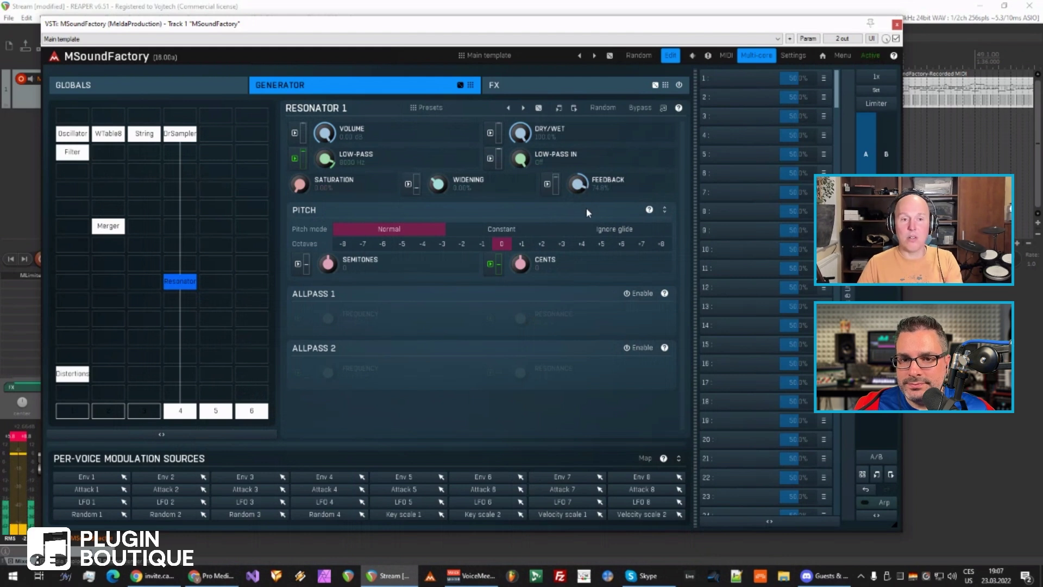
drag(576, 187, 576, 179)
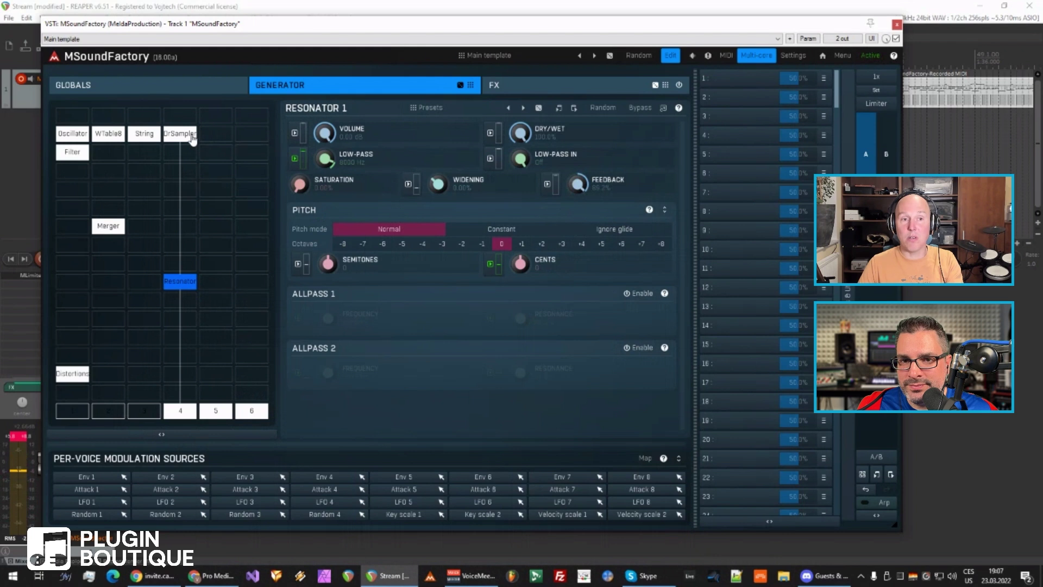
click(641, 292)
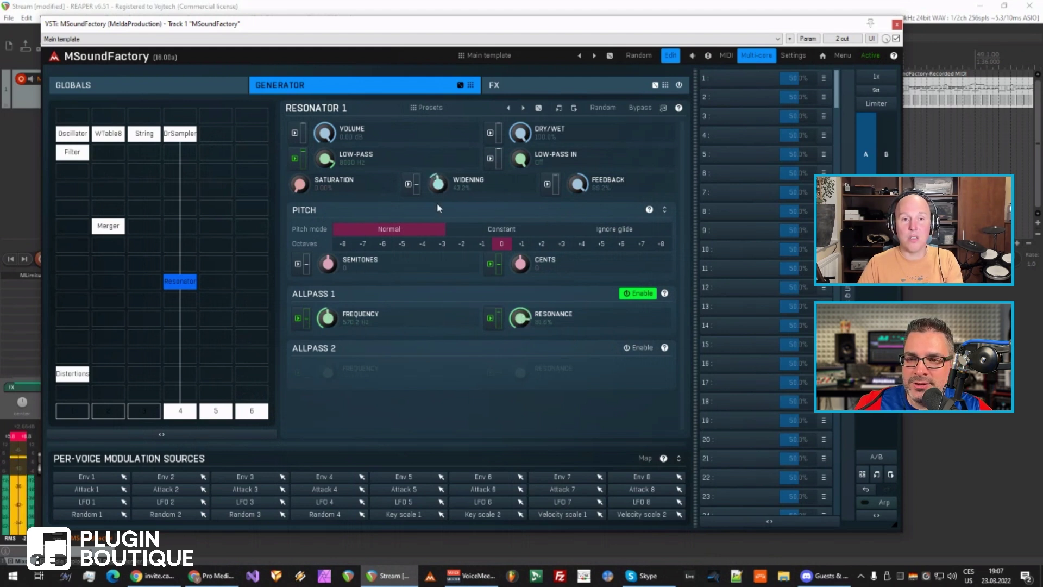
drag(299, 184, 300, 163)
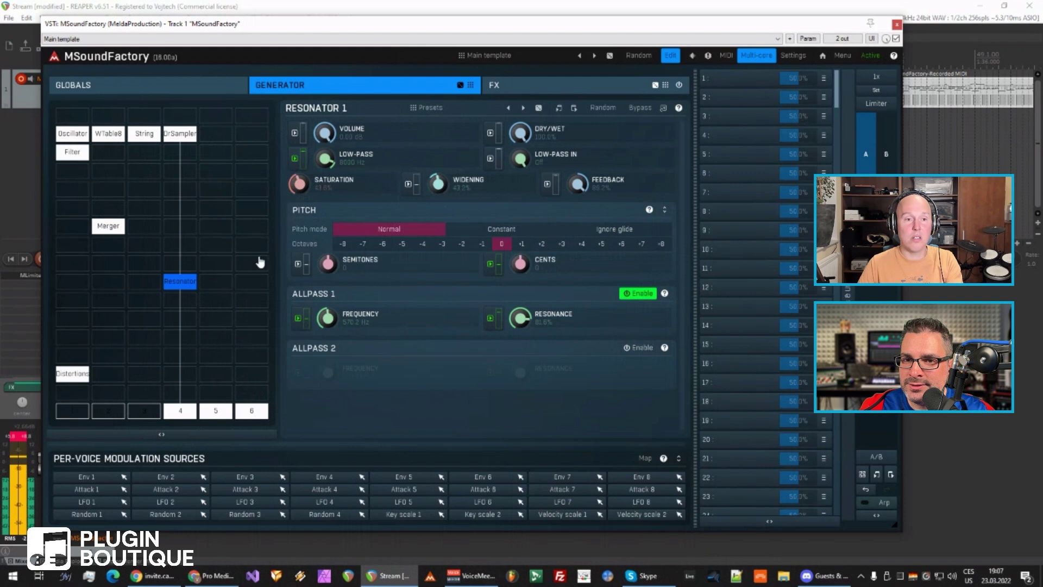
- Move the Merger lower, make the Resonator its side-chain, and set 4x oversampling
click(119, 234)
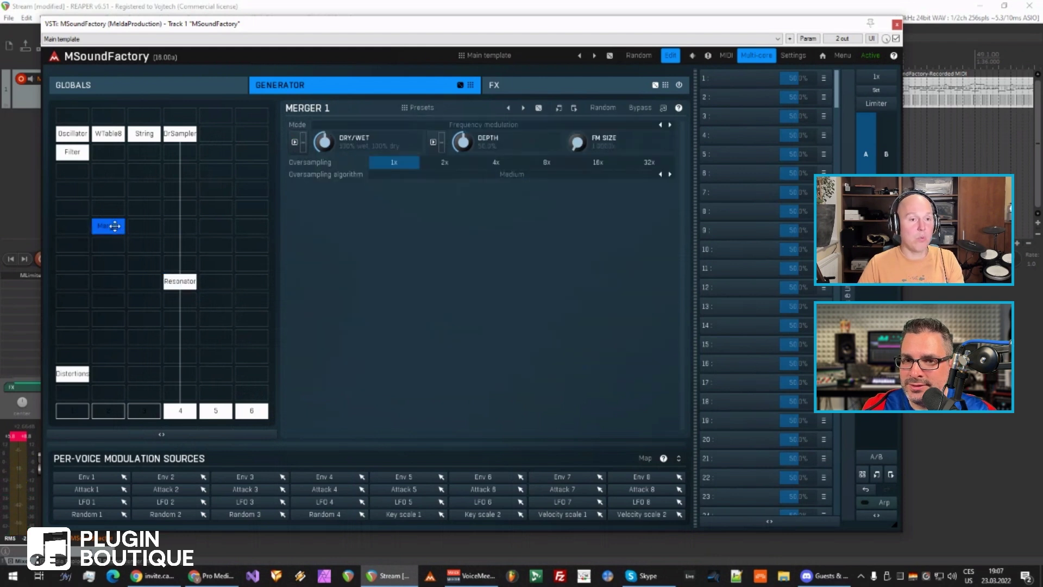
drag(115, 242, 106, 326)
click(109, 411)
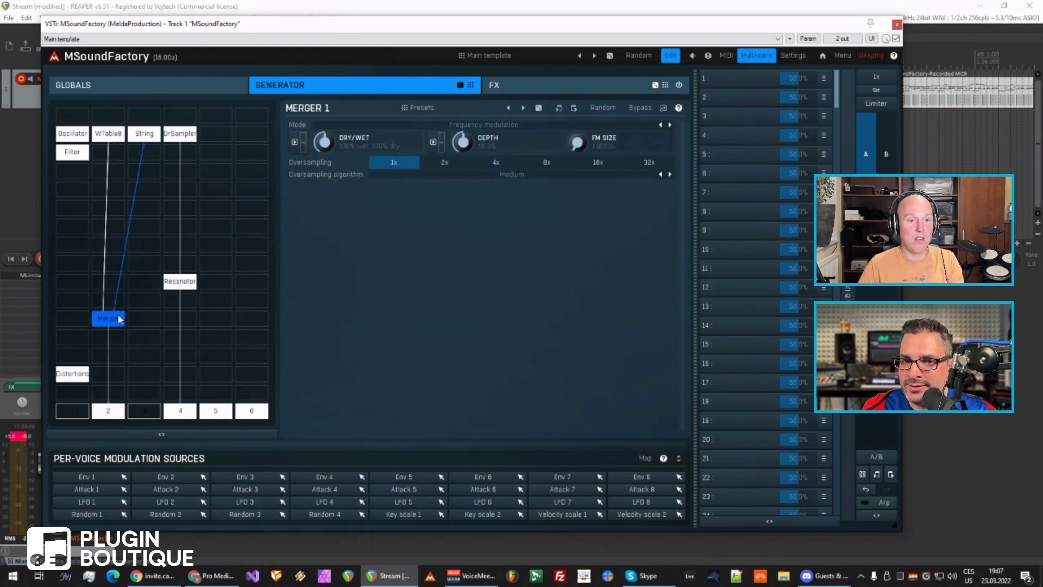
right_click(118, 315)
click(393, 368)
click(206, 531)
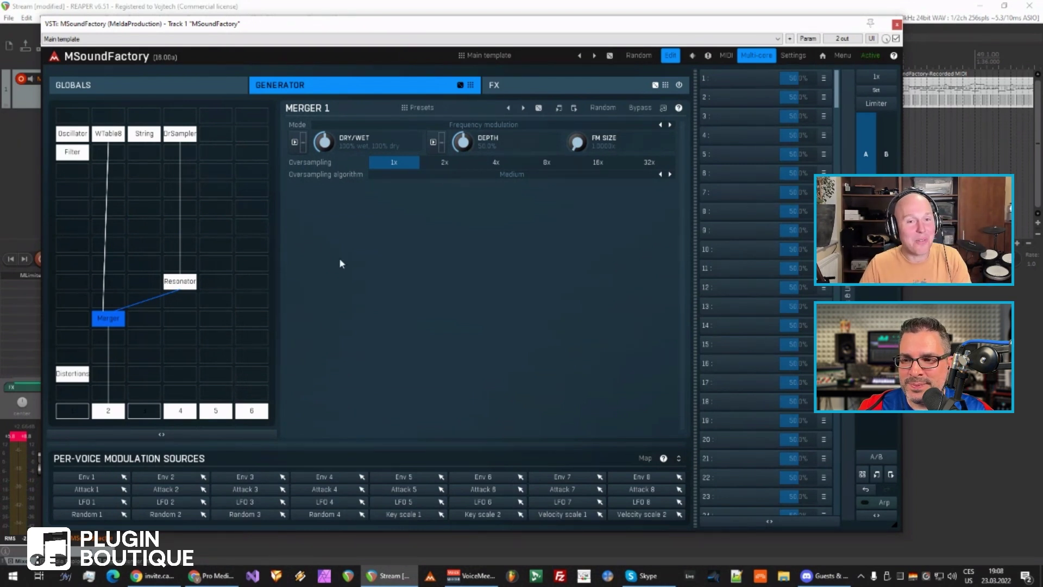
click(498, 163)
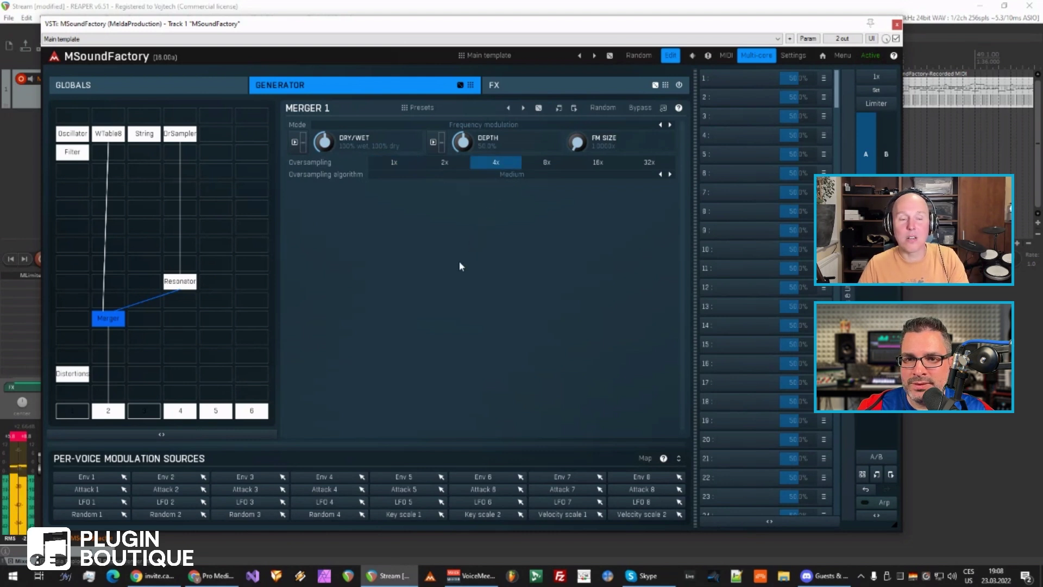
- Route the Filter chain to output 1
click(80, 416)
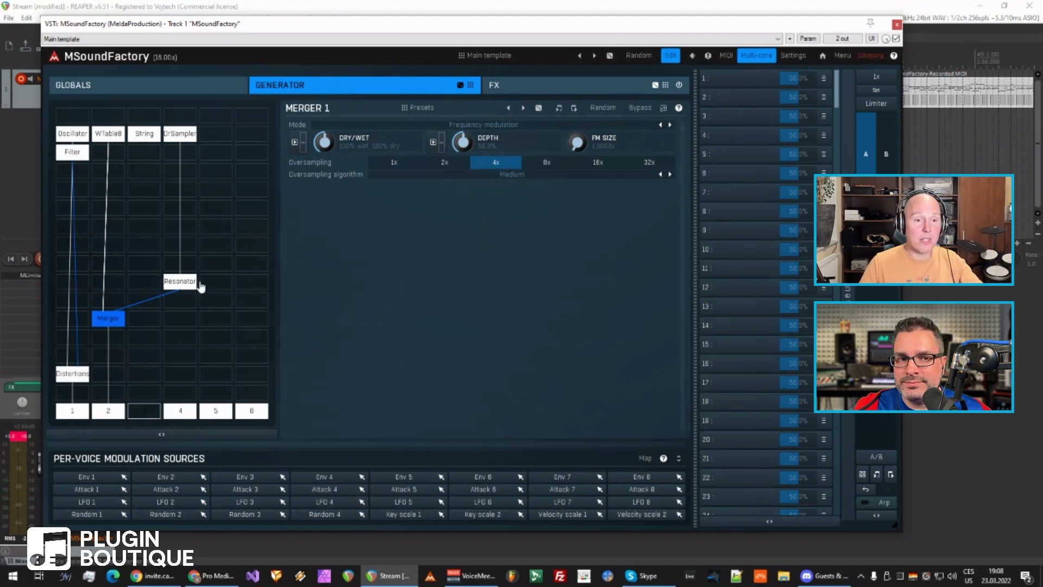
- Add a Sampler module in the fifth column and load its Piano preset
click(230, 148)
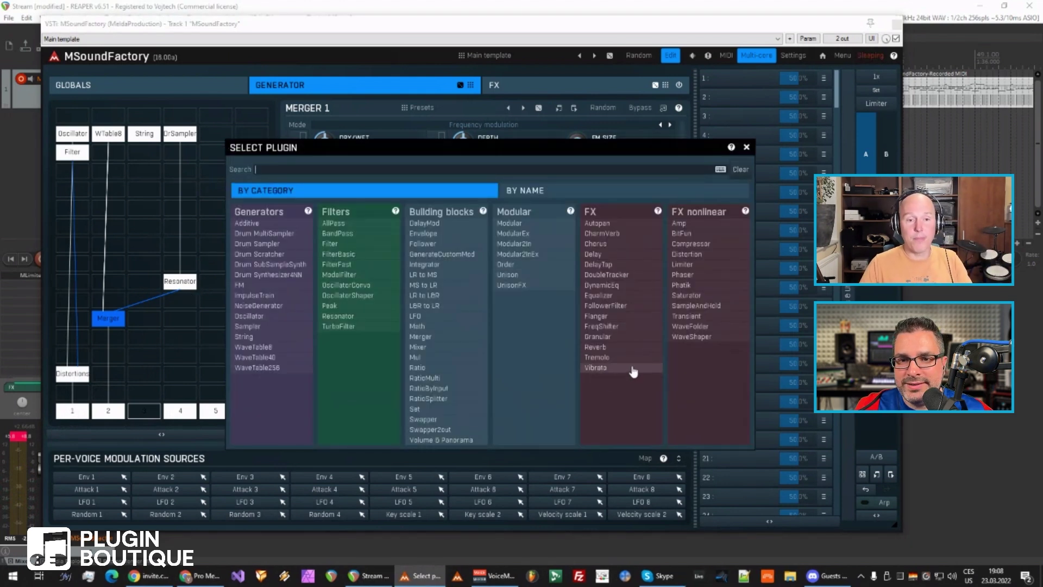
click(259, 326)
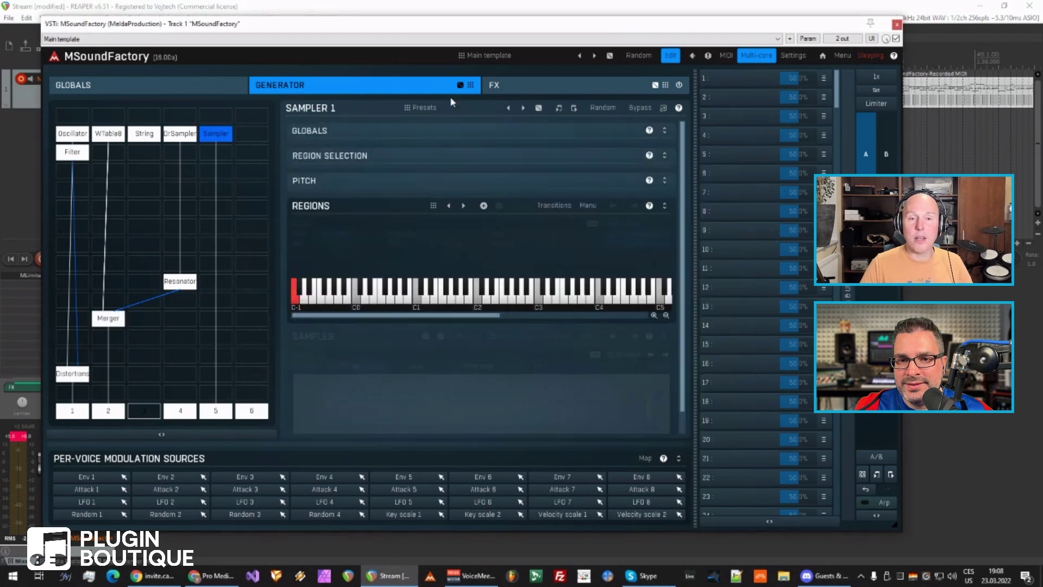
click(427, 111)
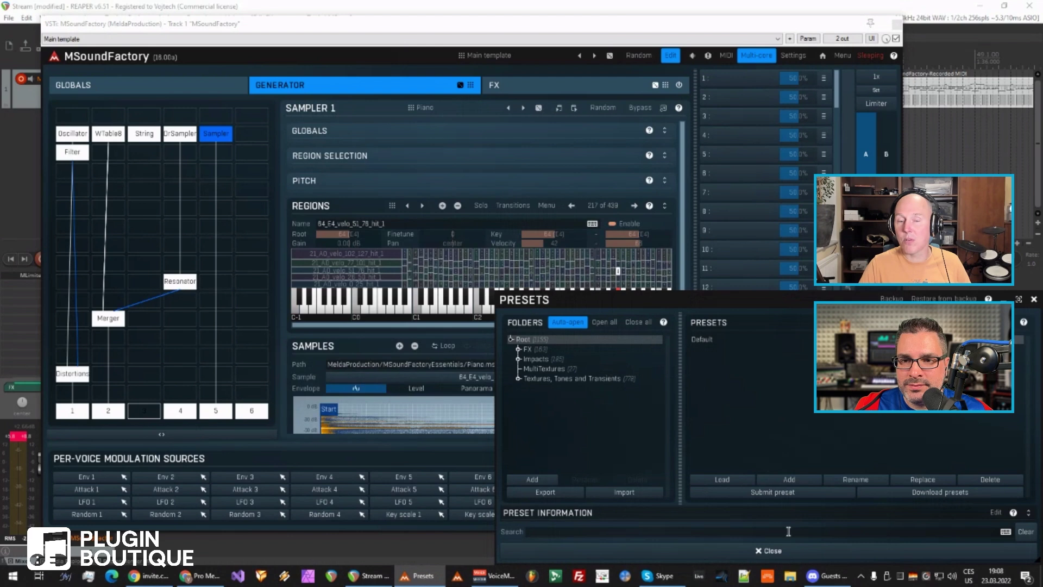
click(702, 551)
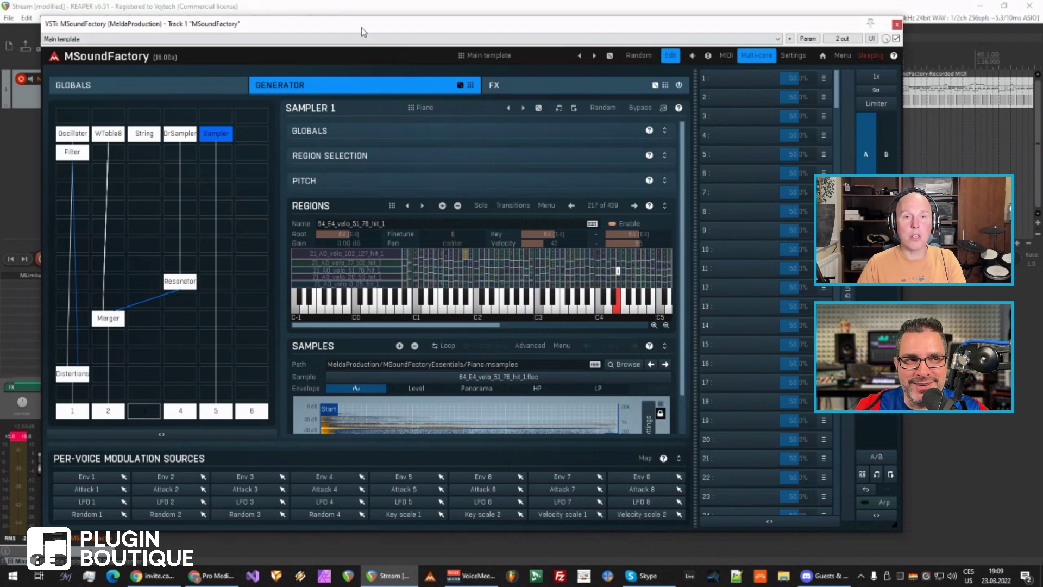
- Nudge the MSoundFactory window up and drag its corner outward to enlarge it
drag(366, 16, 358, 4)
drag(884, 516, 949, 545)
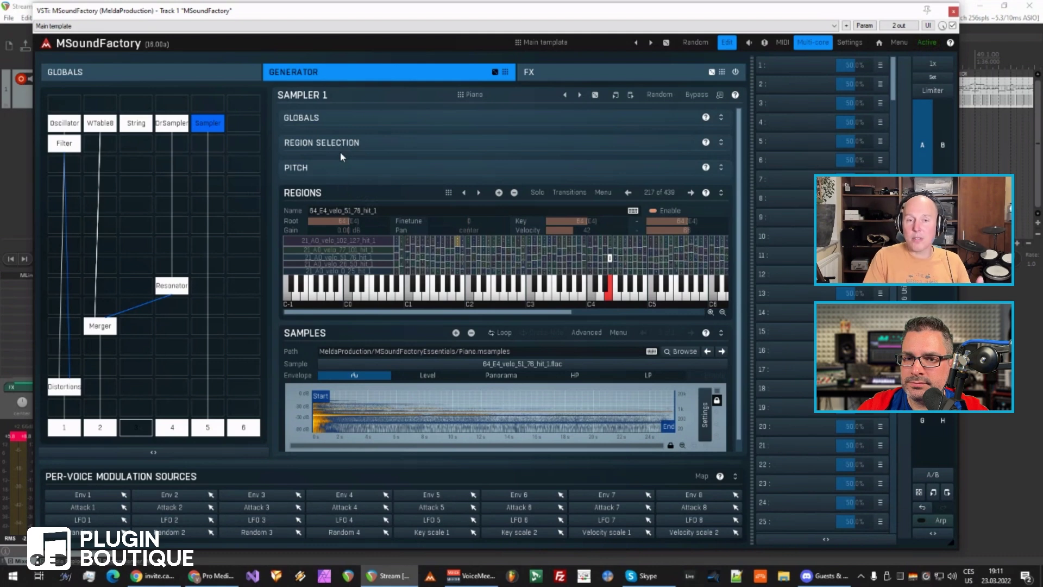
- Step through the modules to view the Oscillator and then Filter settings
click(176, 127)
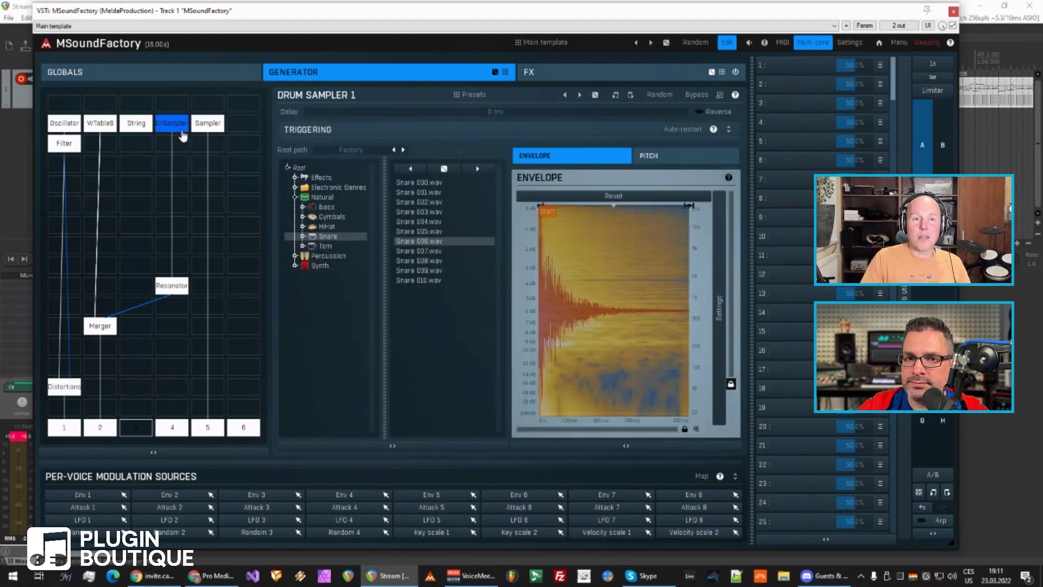
click(141, 125)
click(95, 126)
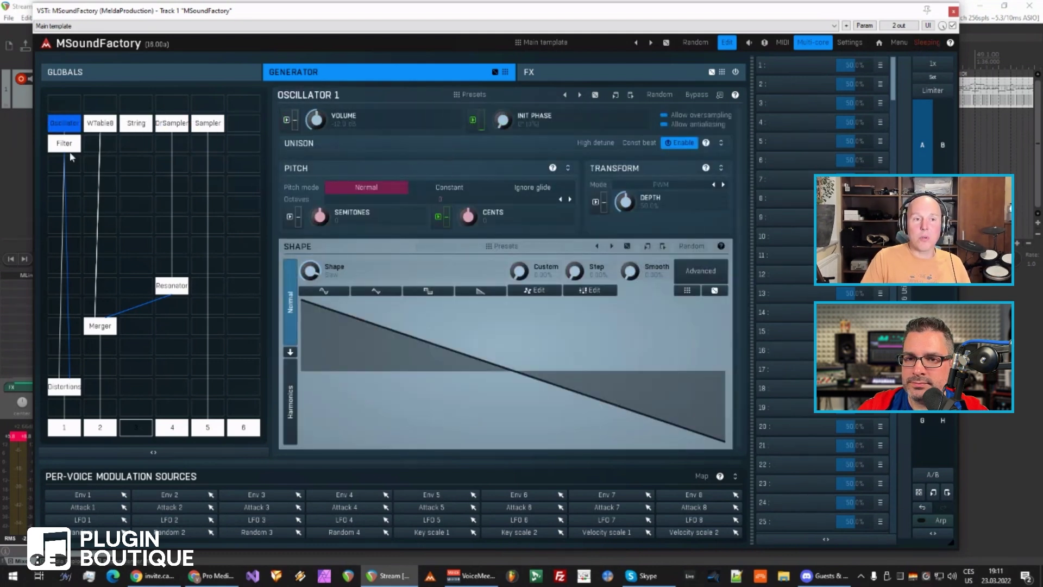
click(65, 144)
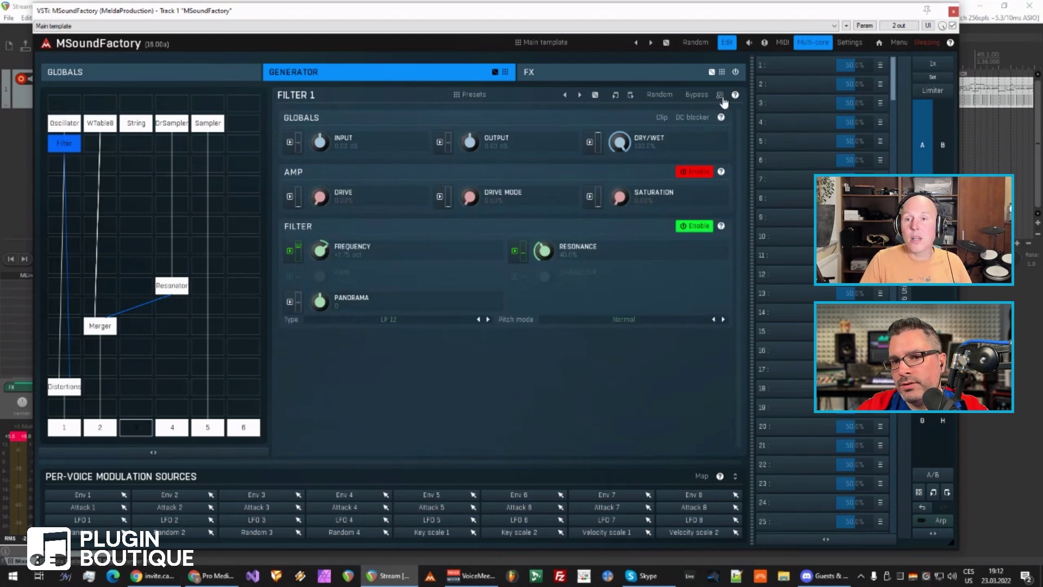
- Detach Filter 1 into a floating window, view WTable8, then close the popout
click(720, 96)
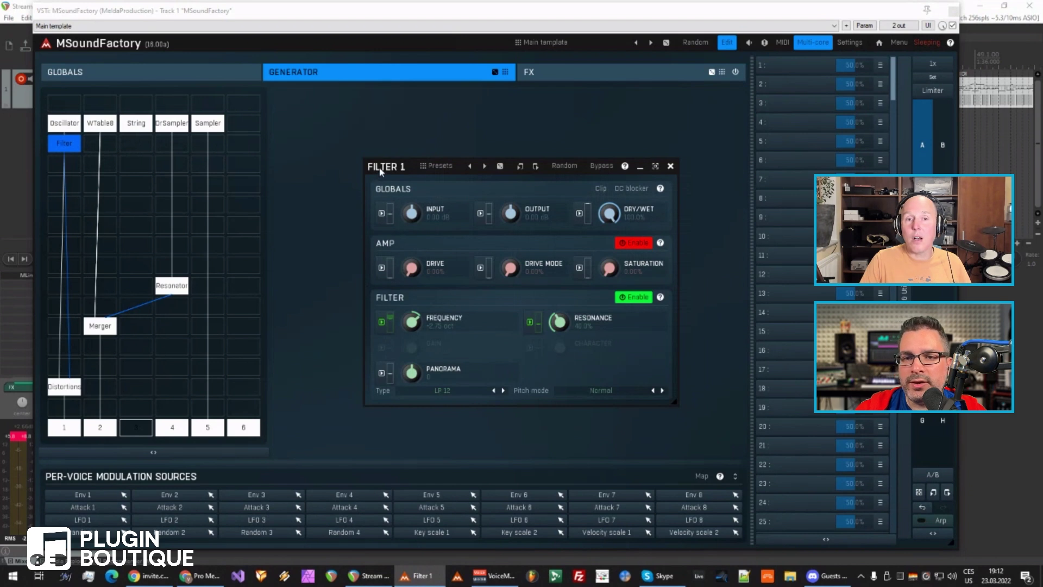
mouse_move(381, 170)
mouse_down()
mouse_move(648, 109)
mouse_move(529, 153)
mouse_up()
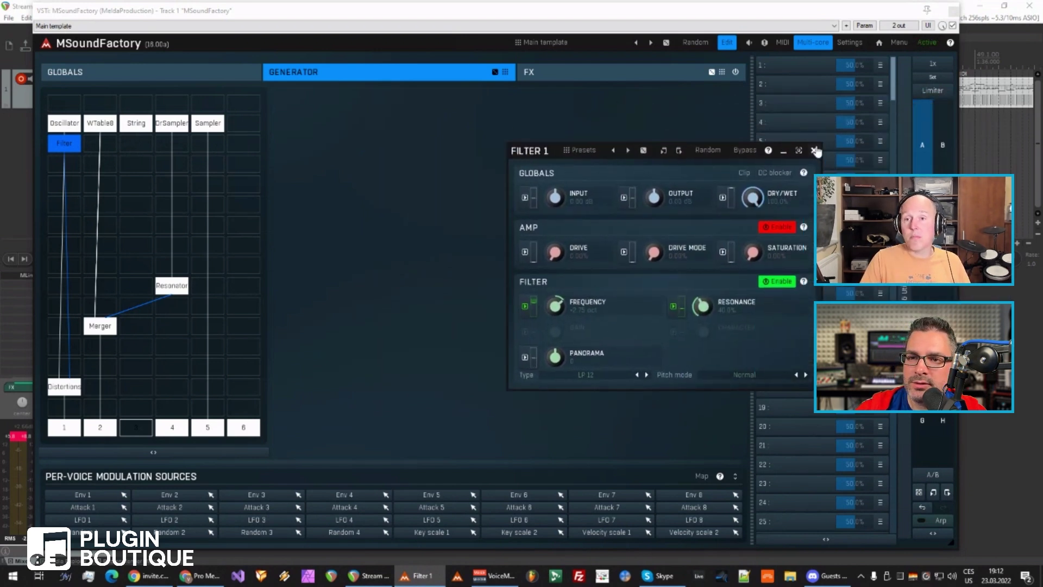
mouse_move(541, 157)
mouse_down()
mouse_move(674, 114)
mouse_move(718, 85)
mouse_up()
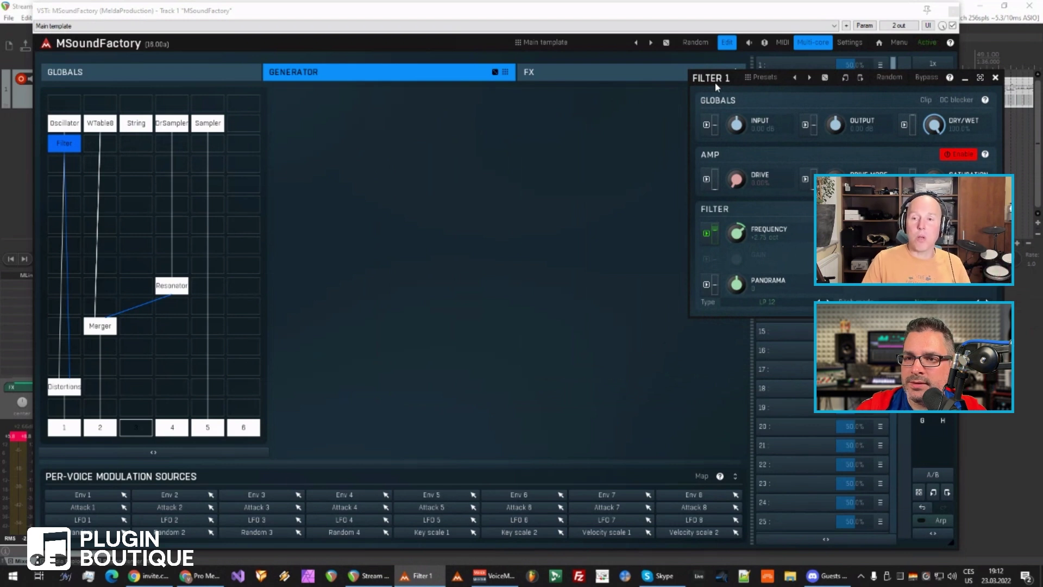
click(100, 122)
mouse_move(704, 78)
mouse_down()
mouse_move(746, 105)
mouse_move(582, 163)
mouse_up()
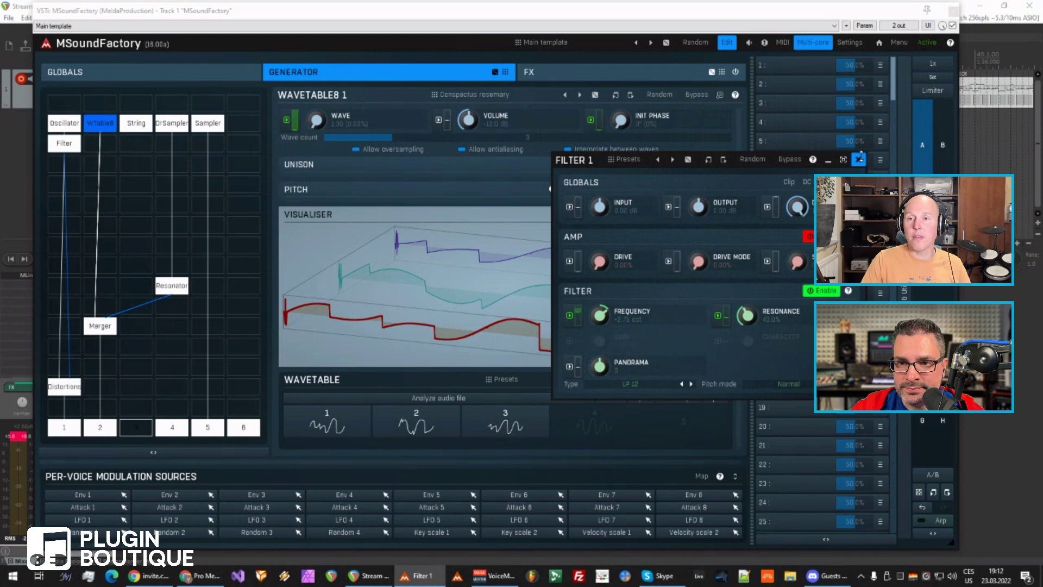
click(862, 161)
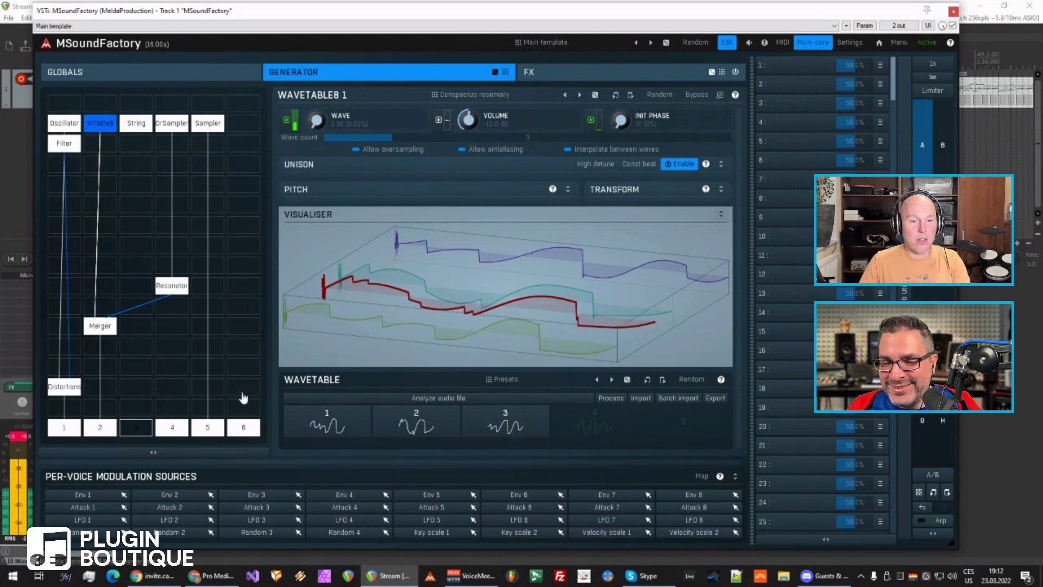
- Move the Resonator under the piano Sampler and switch off the unused outputs
drag(173, 285, 204, 285)
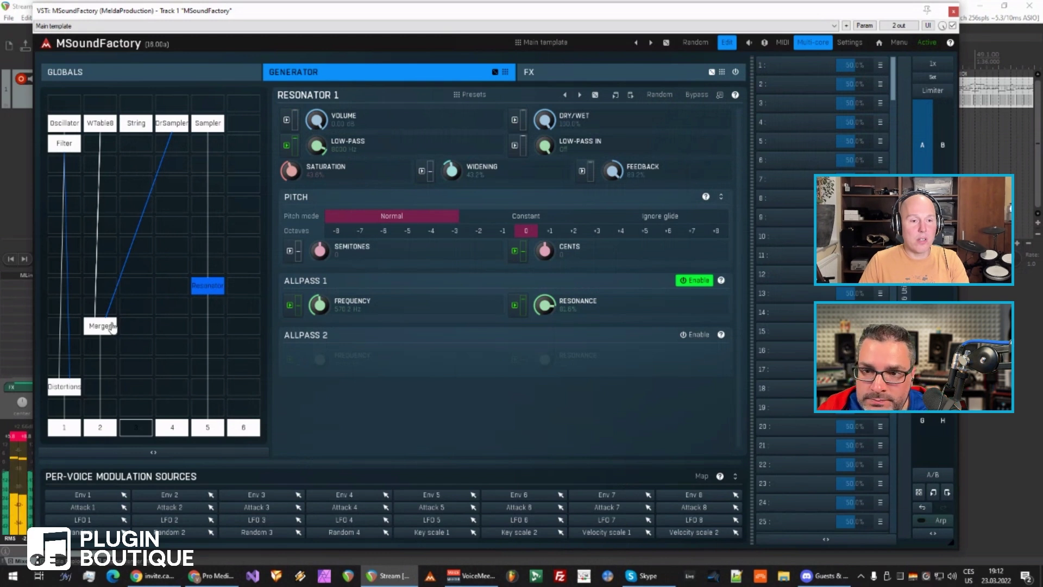
click(171, 430)
click(99, 429)
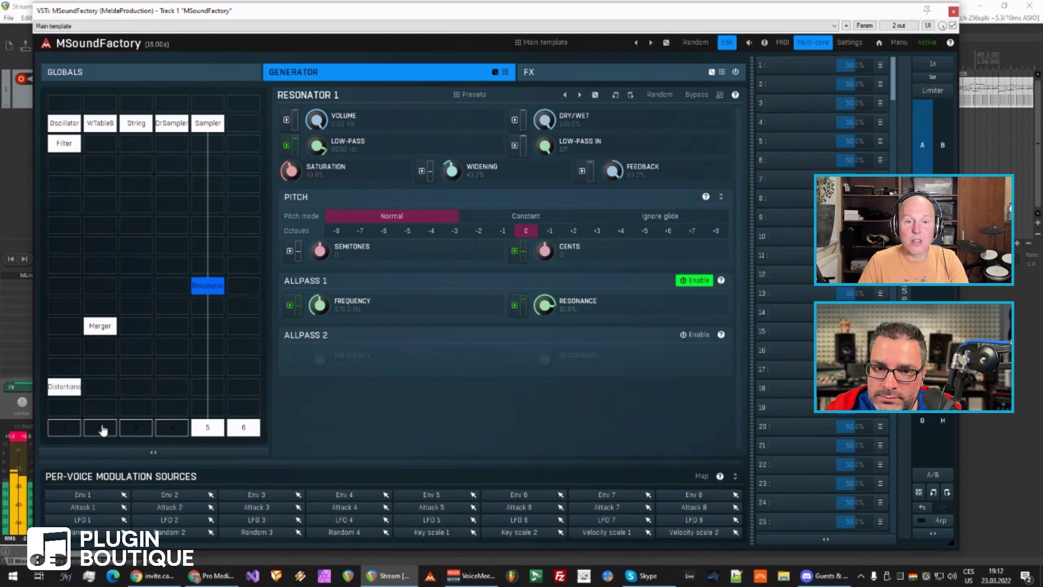
- Set Merger 1's side-chain to column 5 and route it to output 2
click(99, 325)
right_click(105, 326)
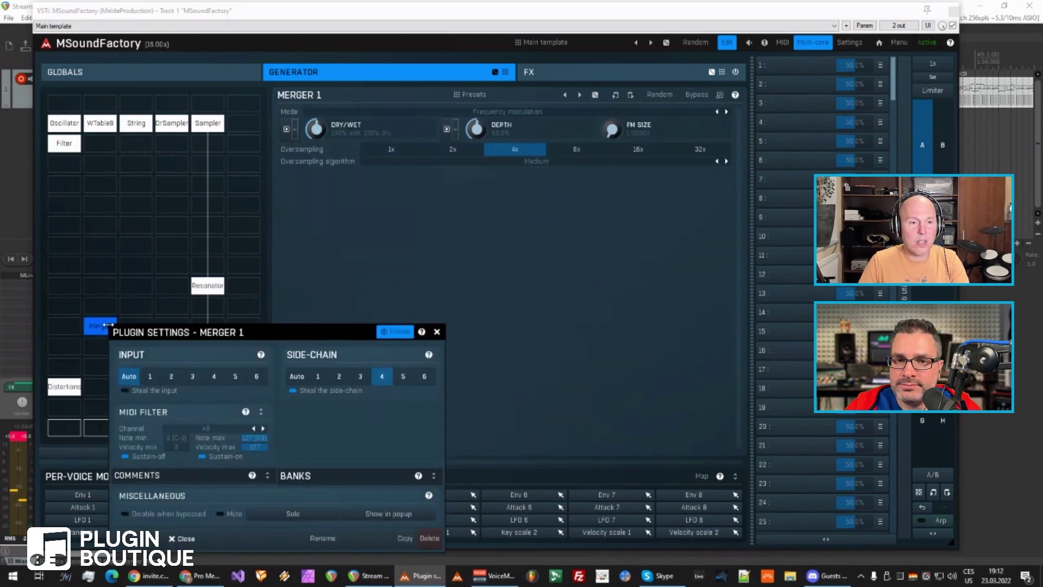
click(401, 375)
click(175, 540)
click(104, 428)
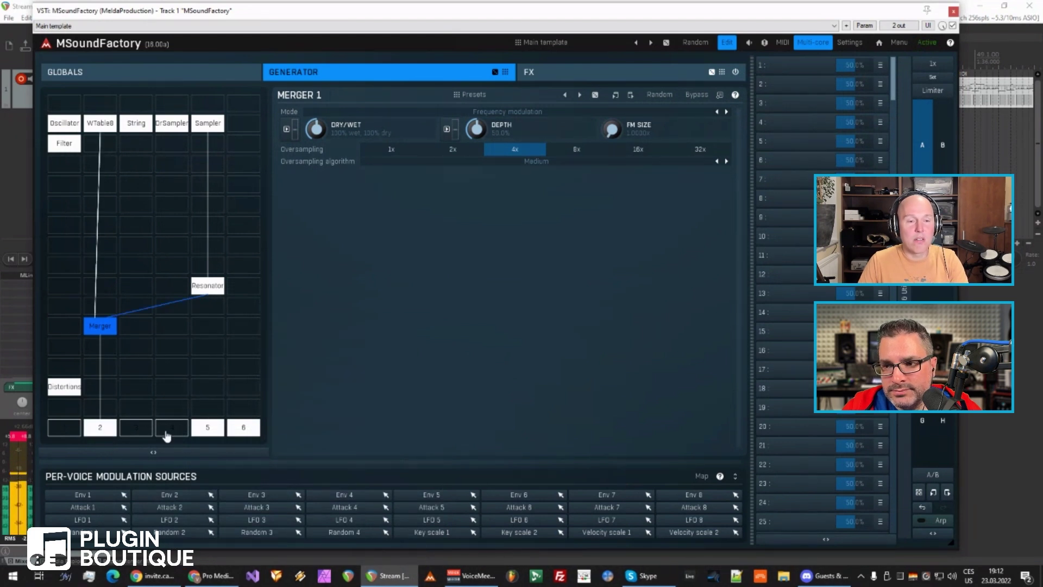
- Enable outputs 3, 4 and 1 for String, DrSampler and the Filter chain
click(145, 430)
click(166, 431)
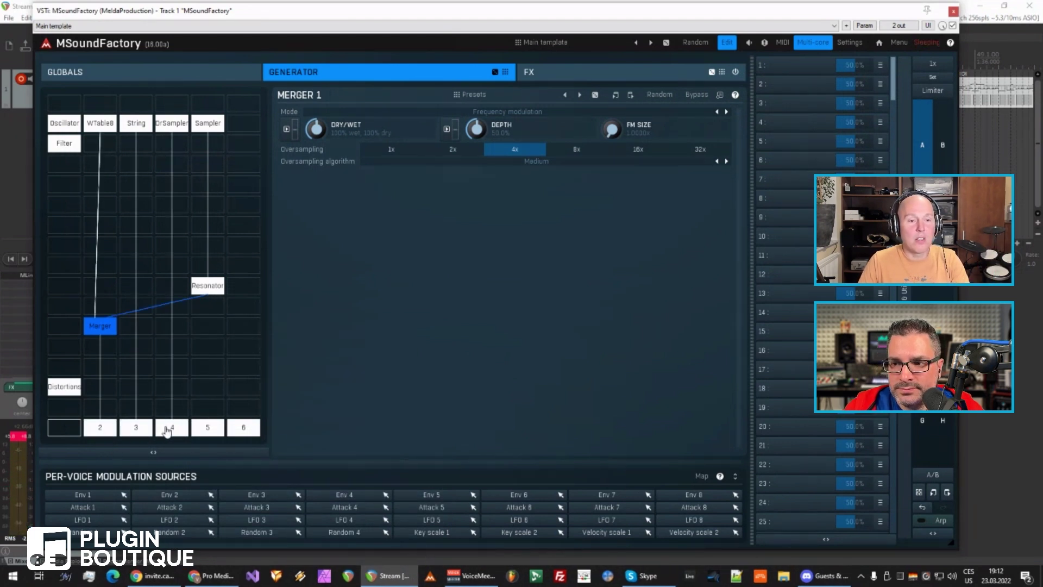
click(71, 431)
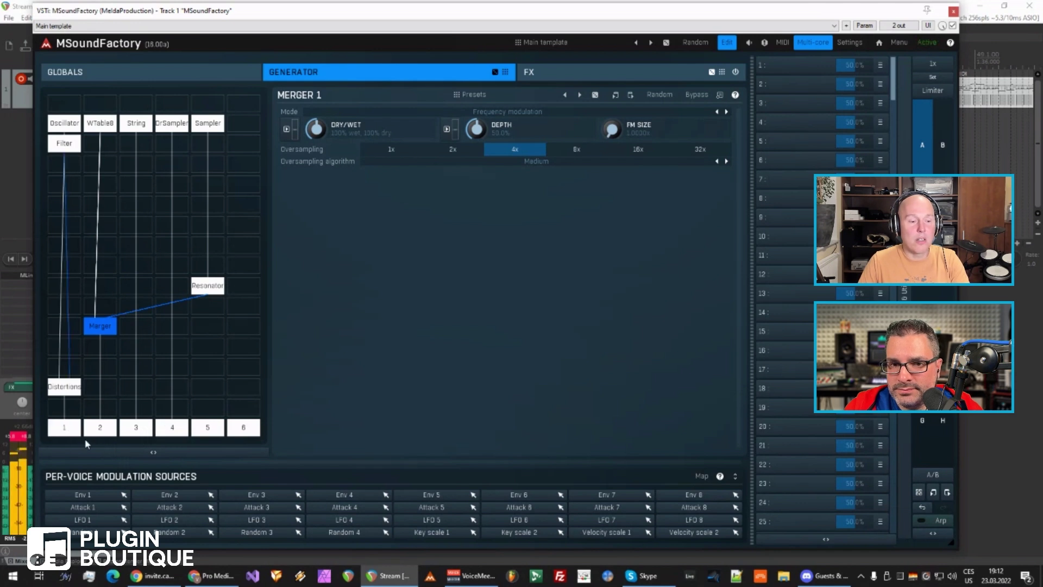